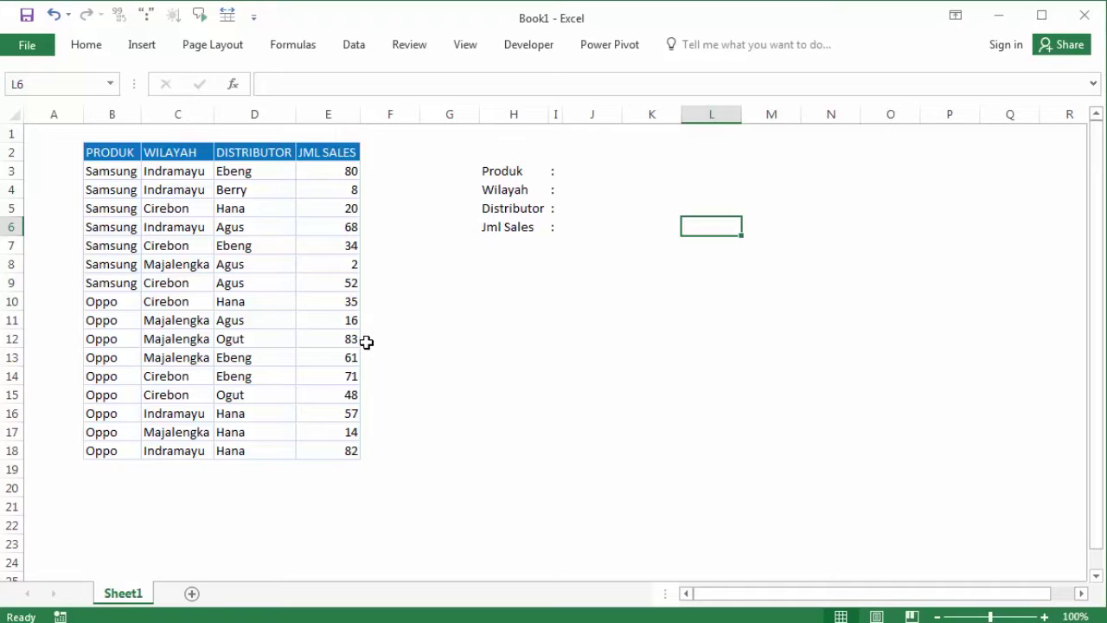
pyautogui.click(500, 168)
pyautogui.click(502, 189)
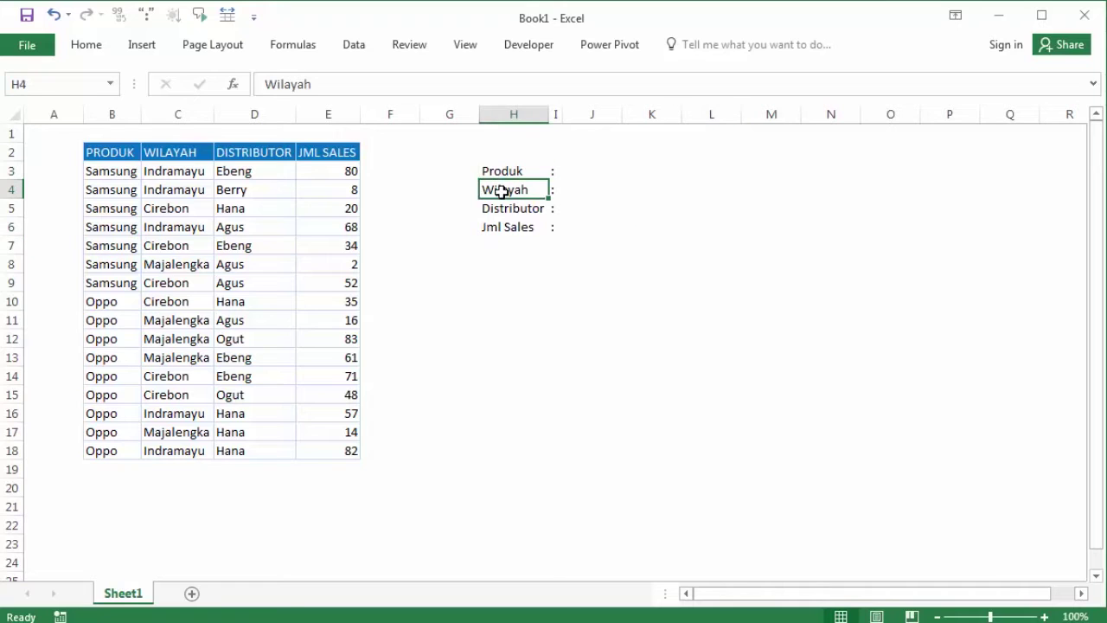
pyautogui.click(504, 210)
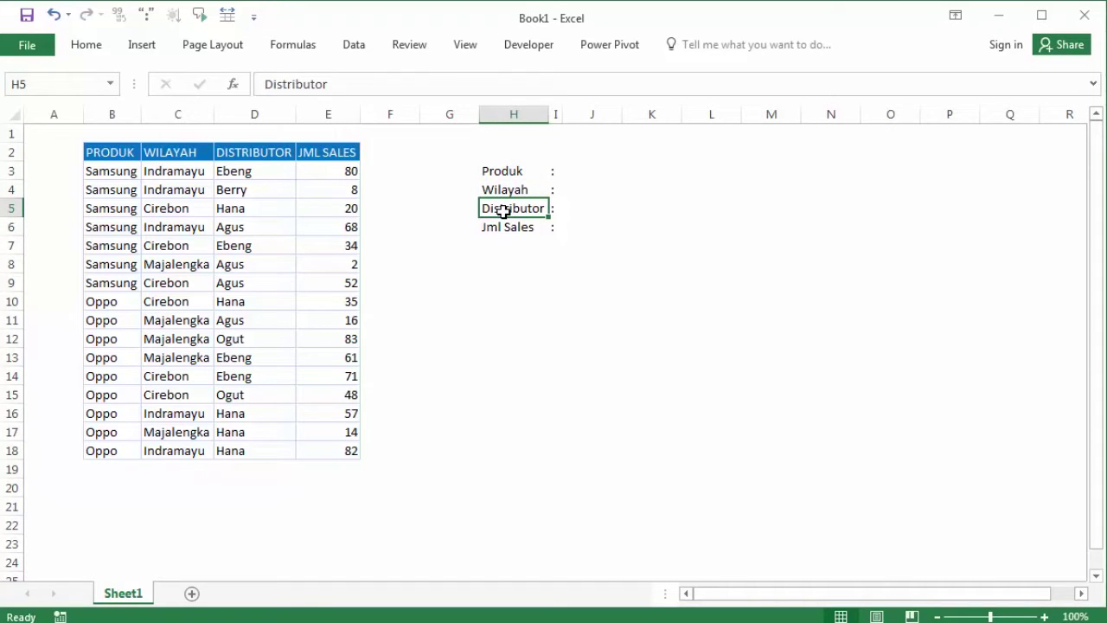
pyautogui.click(508, 283)
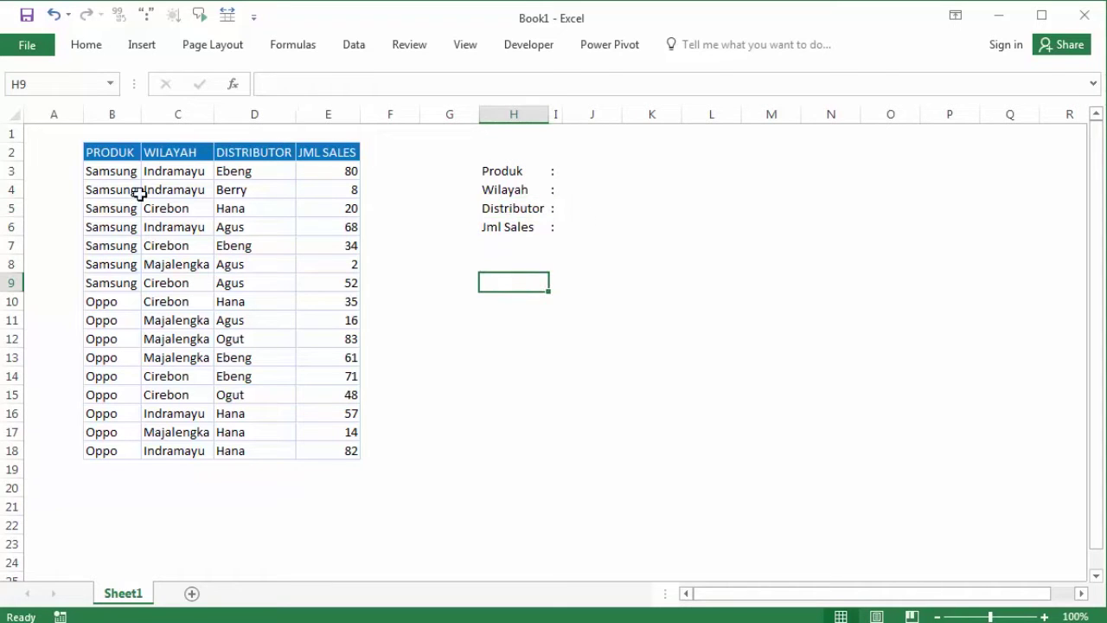
pyautogui.click(573, 226)
# Step: Fill in the lookup criteria: Samsung as Produk in J3, Cirebon as Wilayah in J4, and the distributor's name from D5 in J5
pyautogui.click(573, 172)
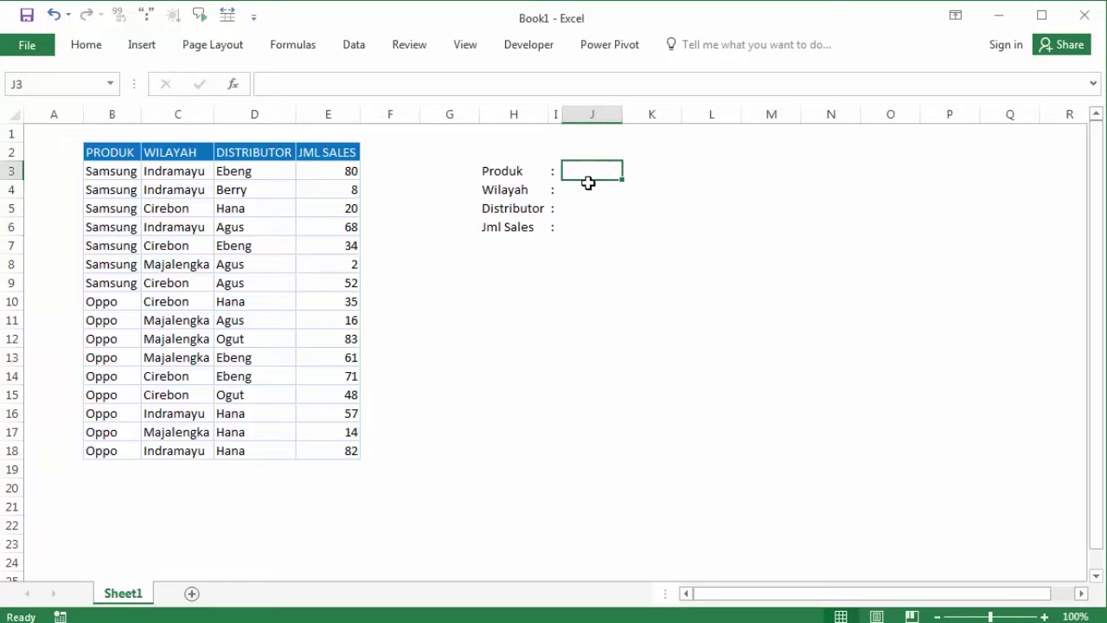
pyautogui.write('S')
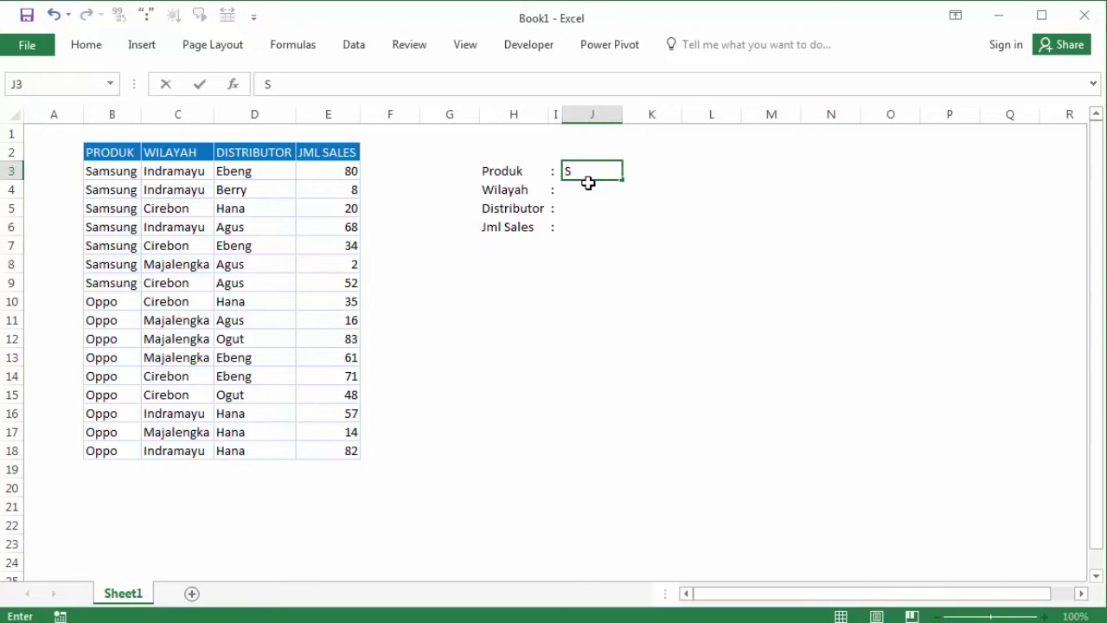
pyautogui.write('amsung')
pyautogui.press('Return')
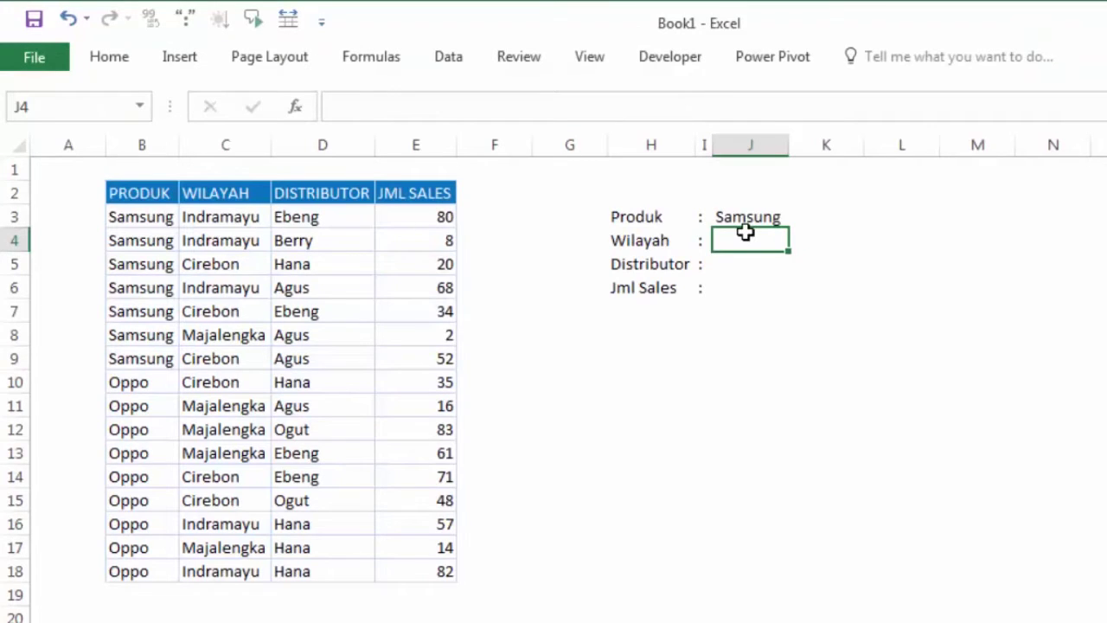
pyautogui.write('Cirebon')
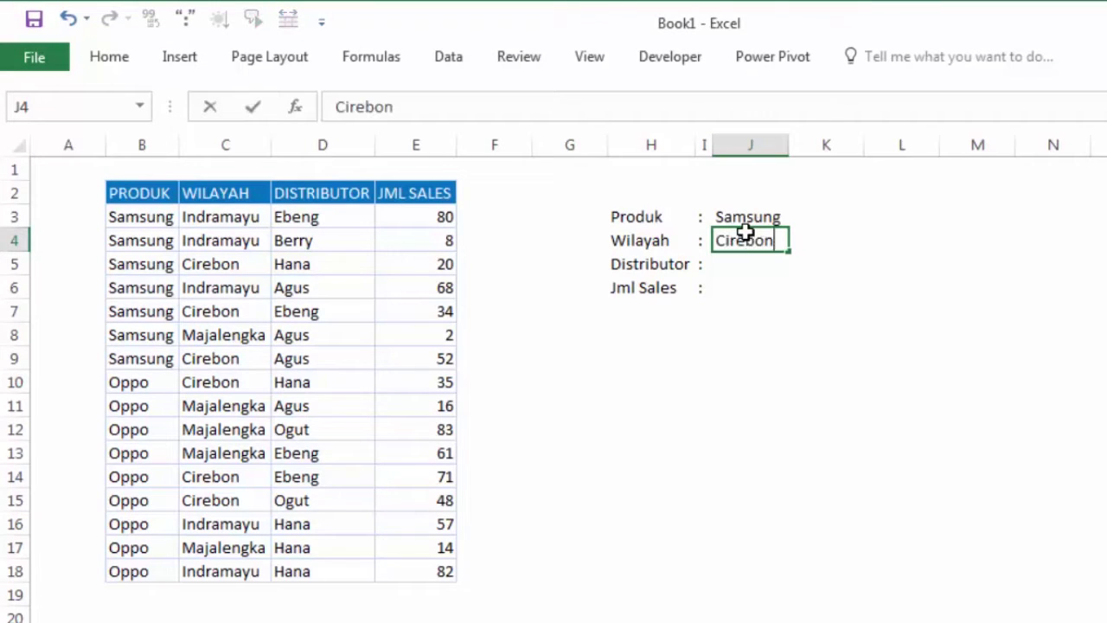
pyautogui.press('Return')
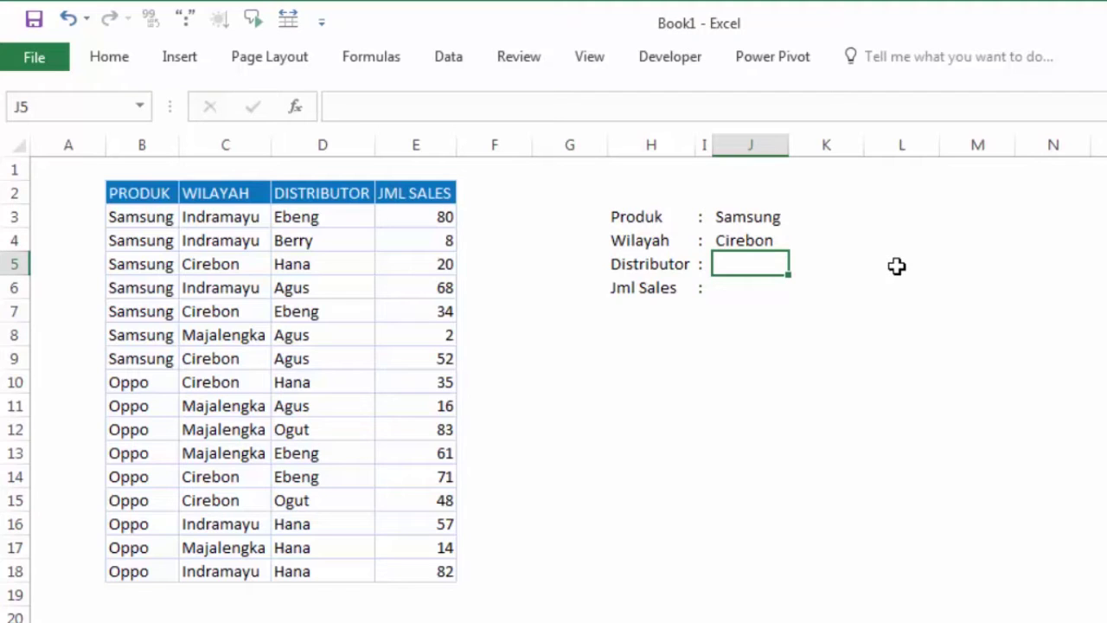
pyautogui.write('Hana')
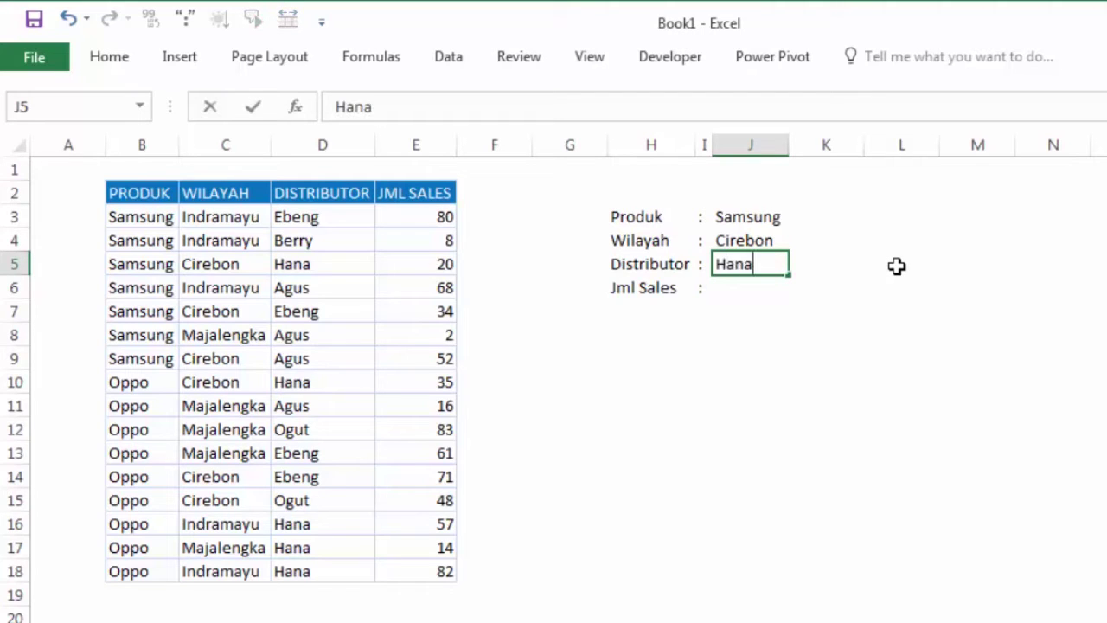
pyautogui.press('Return')
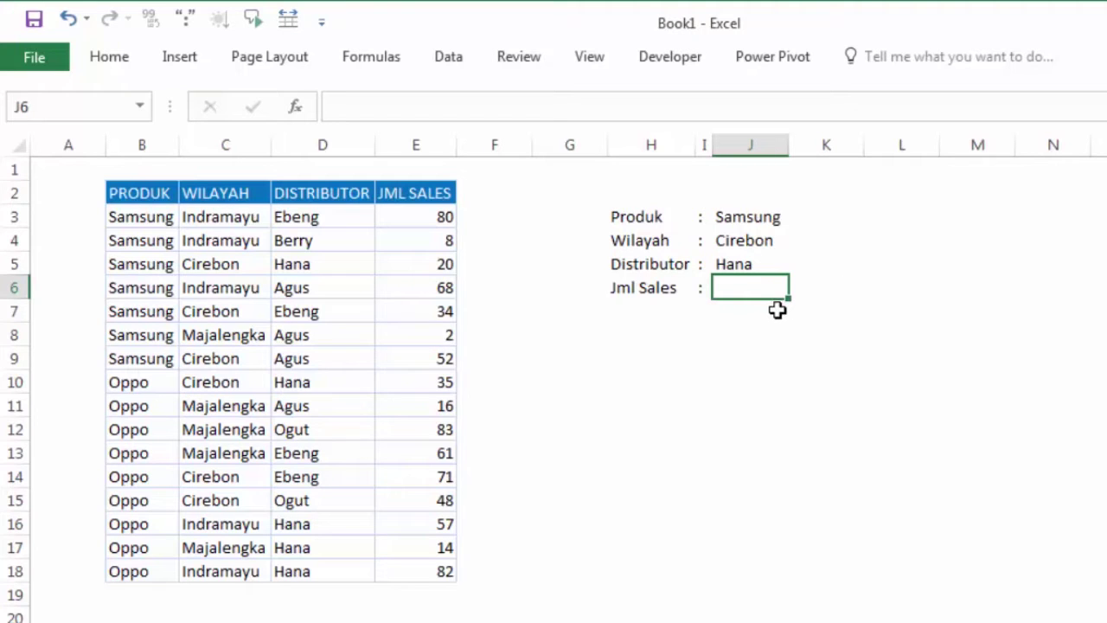
pyautogui.click(762, 218)
pyautogui.click(754, 244)
pyautogui.click(753, 262)
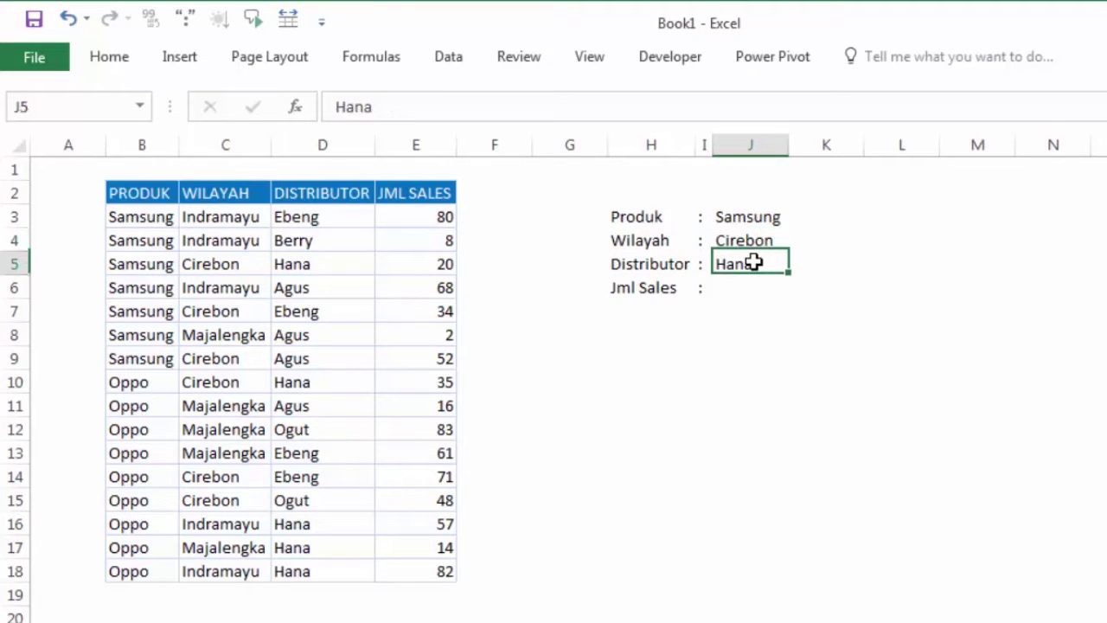
pyautogui.click(755, 289)
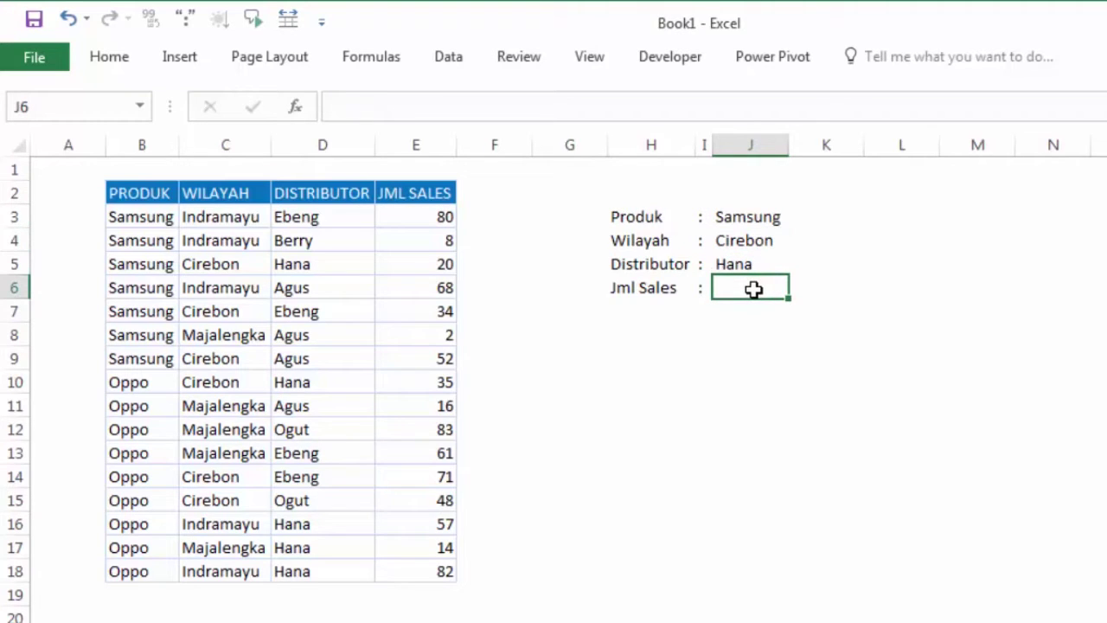
pyautogui.click(749, 334)
# Step: Start an INDEX formula in J6 with the Jml Sales values E3:E18 as its array
pyautogui.click(749, 296)
pyautogui.write('=in')
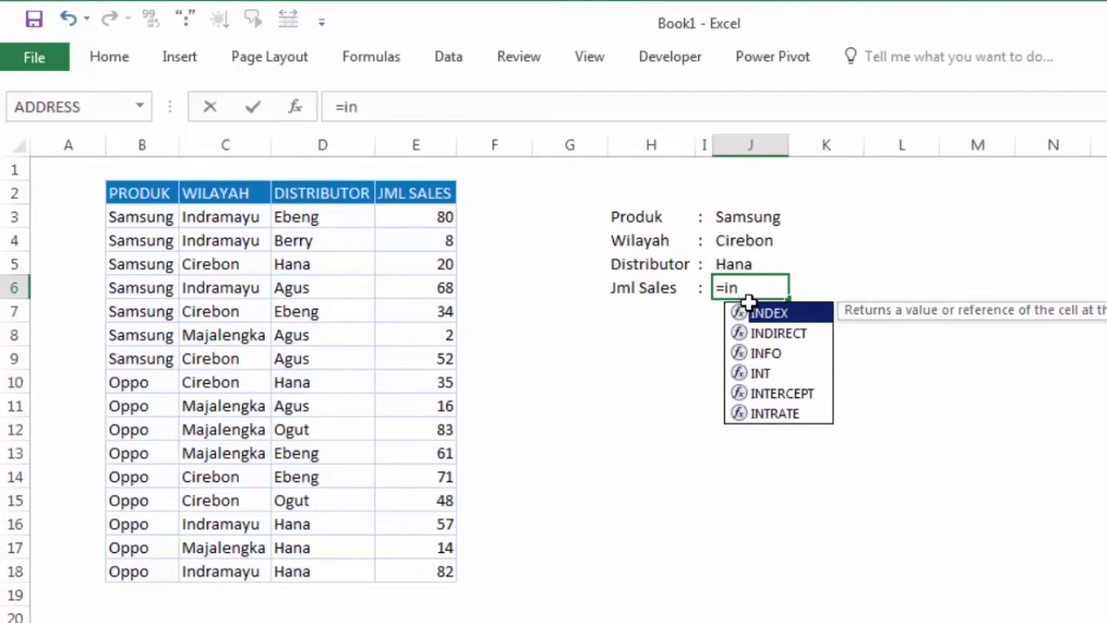
pyautogui.doubleClick(749, 310)
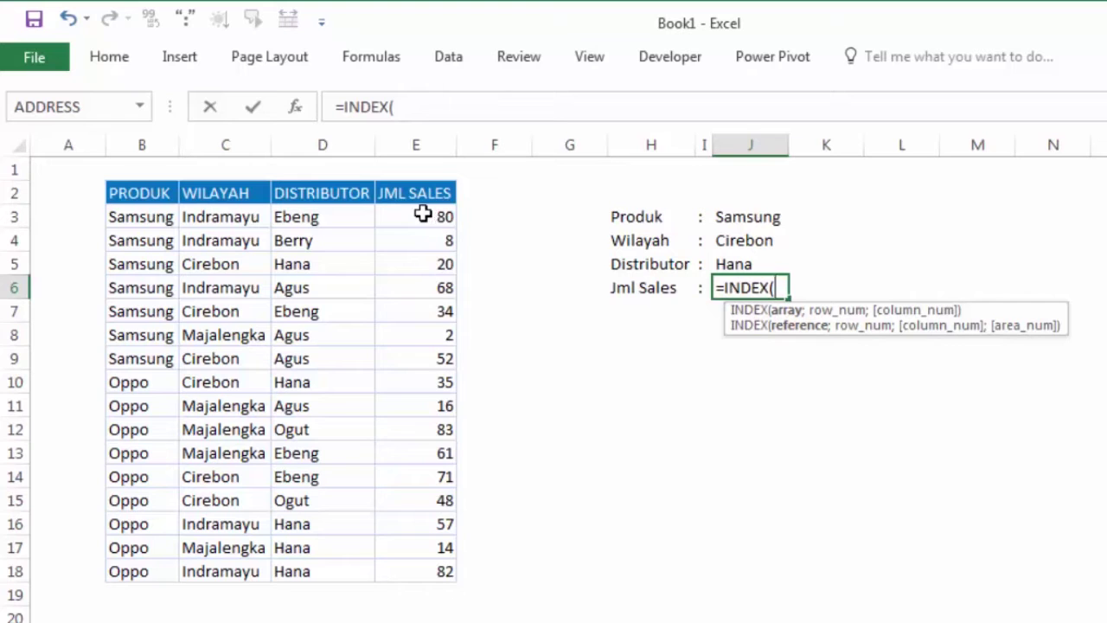
pyautogui.moveTo(425, 212); pyautogui.dragTo(425, 568)
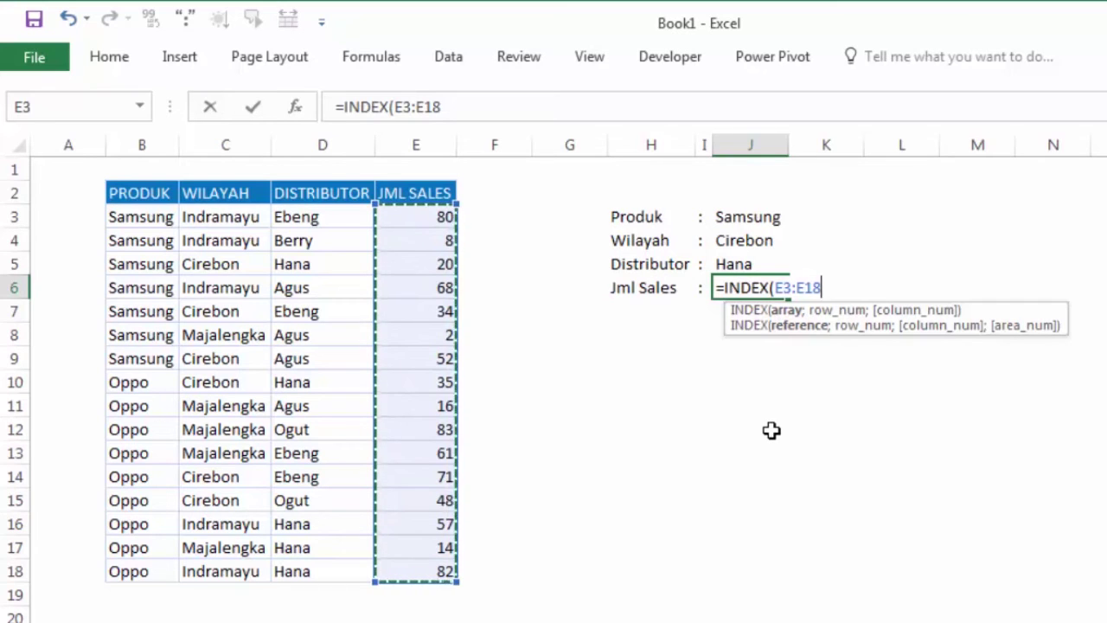
pyautogui.write(';')
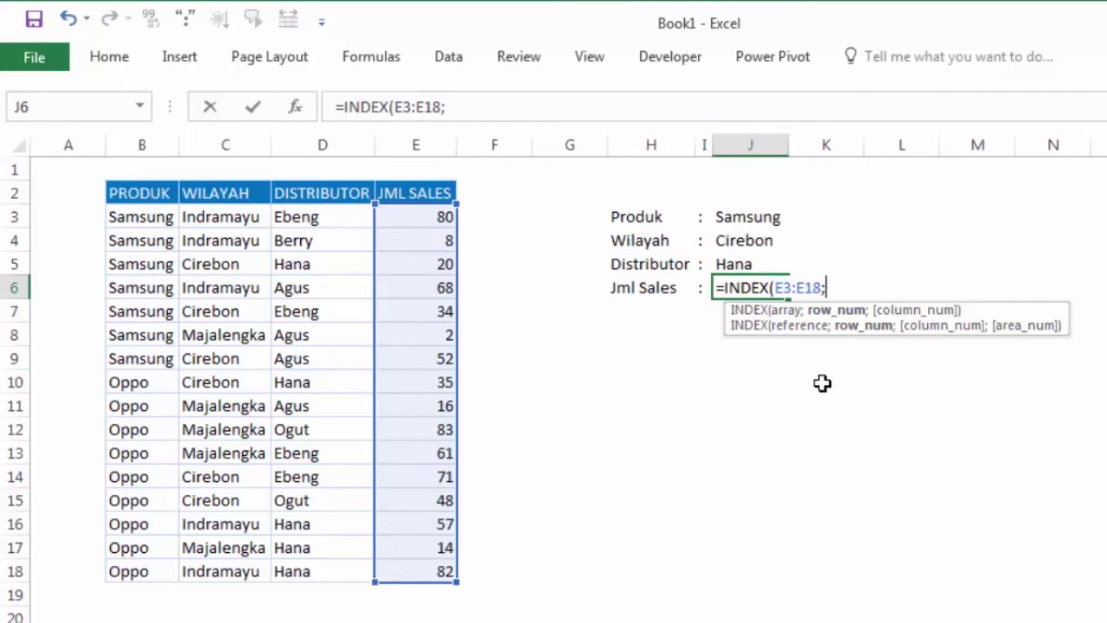
# Step: Add a MATCH function with lookup value 1 and the product condition J3=B3:B18, followed by a multiplication sign
pyautogui.write('ma')
pyautogui.press('Tab')
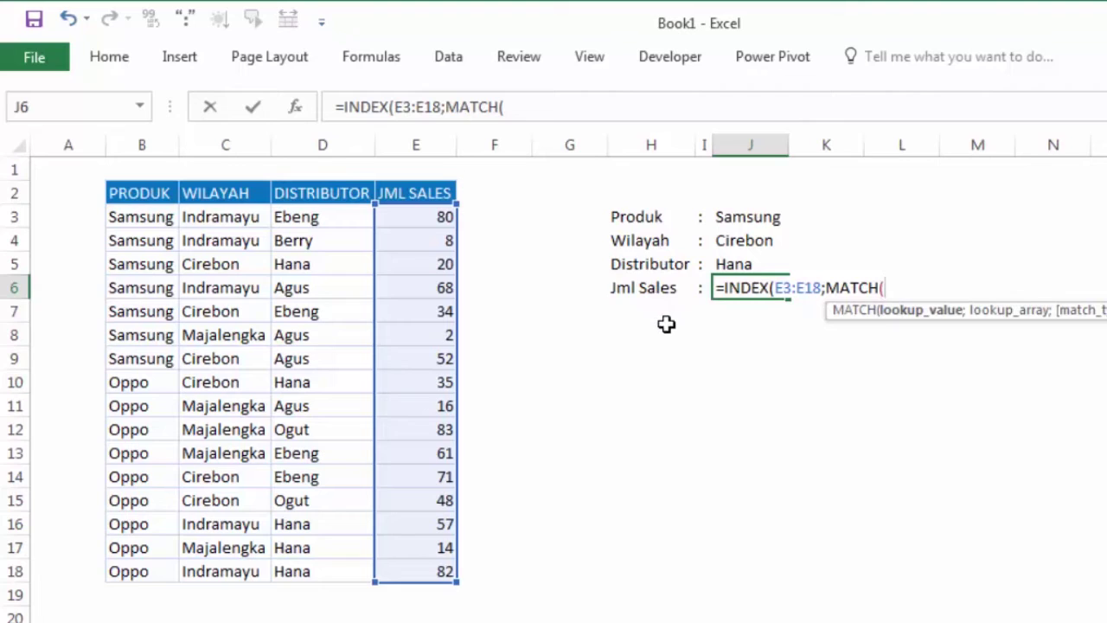
pyautogui.write('1')
pyautogui.write(';')
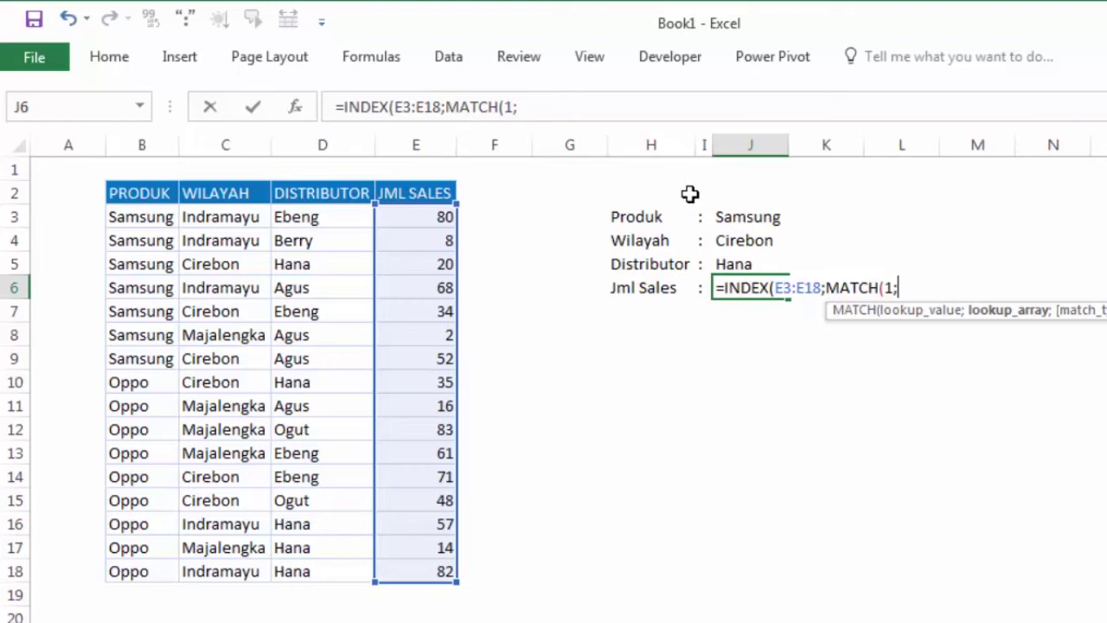
pyautogui.click(750, 218)
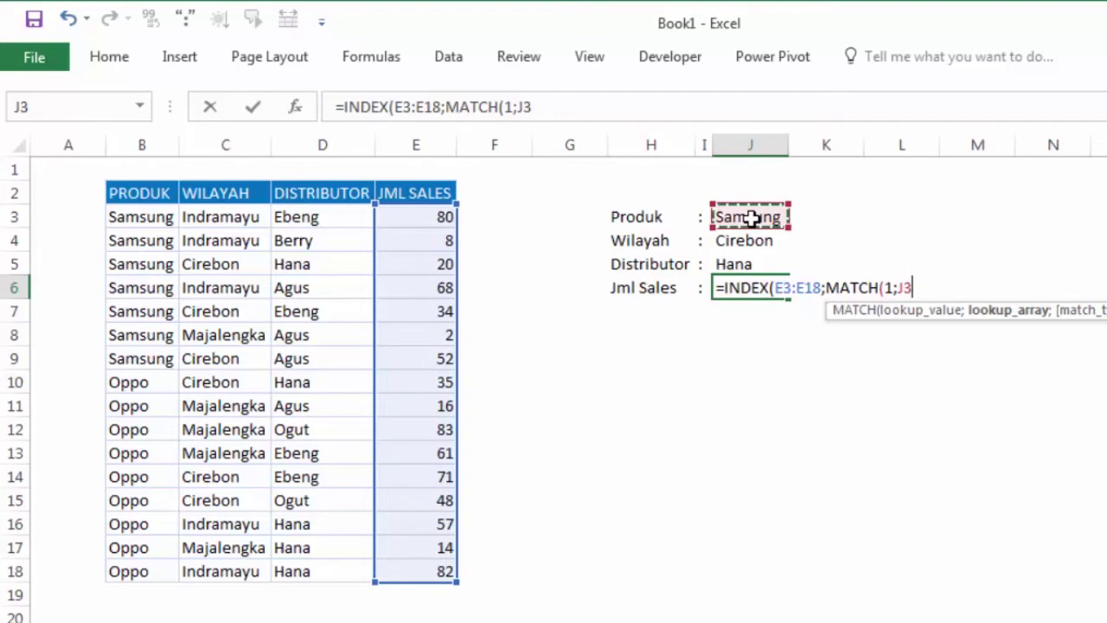
pyautogui.write('=')
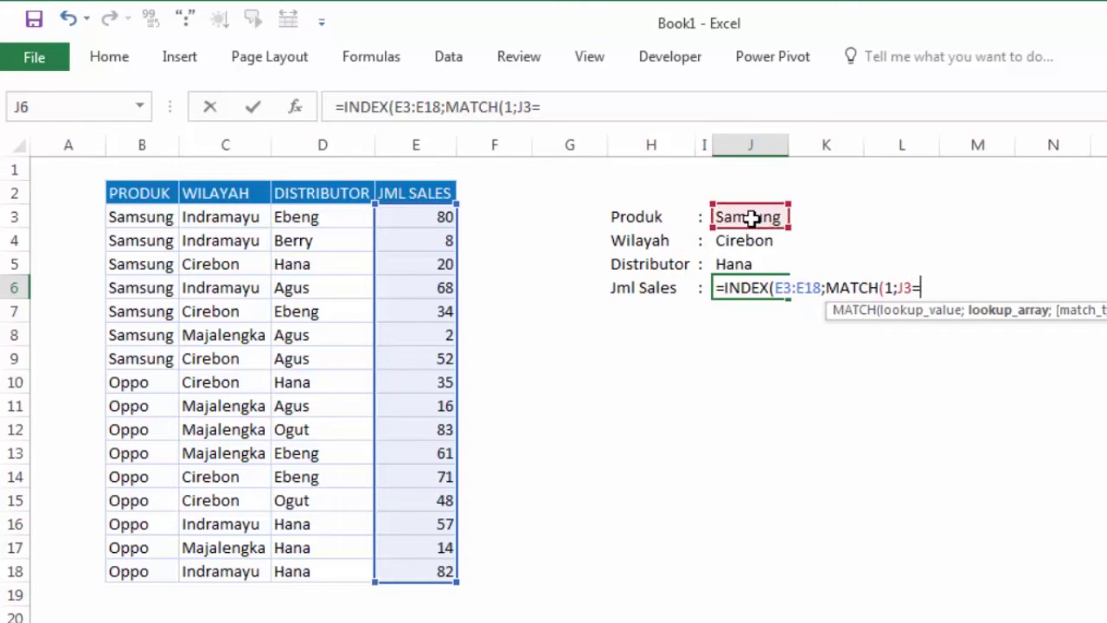
pyautogui.moveTo(153, 222); pyautogui.dragTo(155, 569)
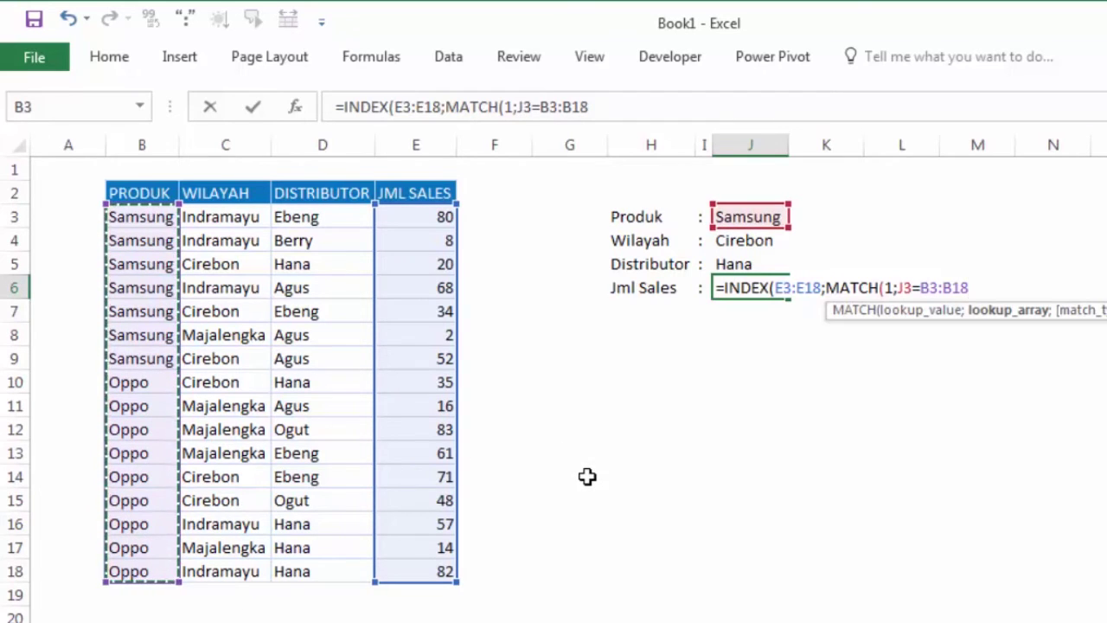
pyautogui.write(')*')
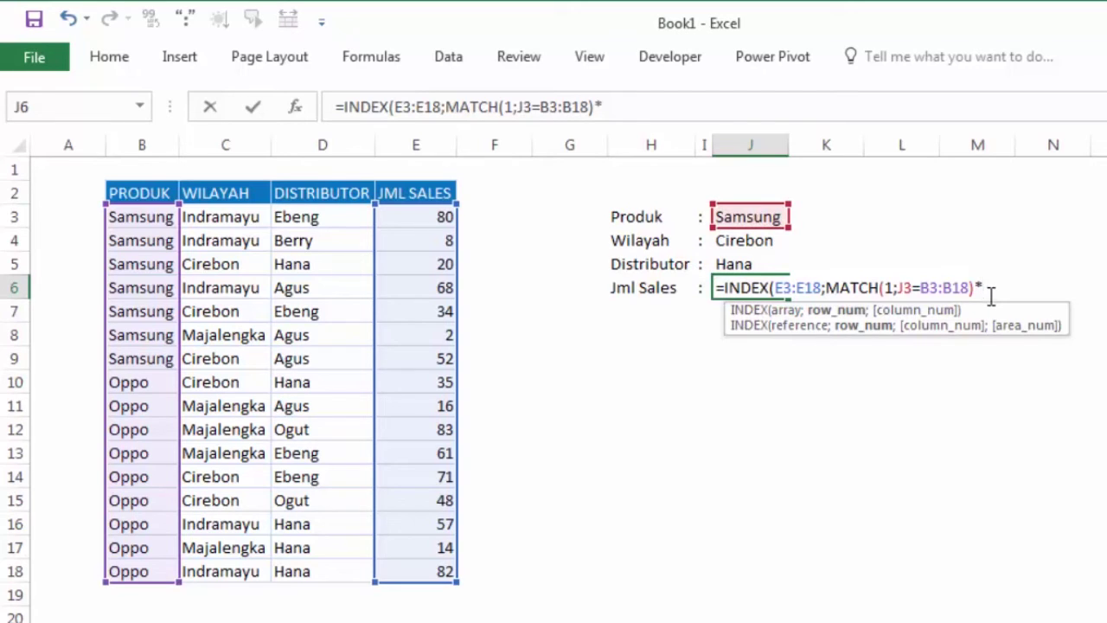
# Step: Multiply in the region condition (J4=C3:C18) and the distributor condition (J5=D3:D18) in the J6 formula
pyautogui.write('(')
pyautogui.click(745, 241)
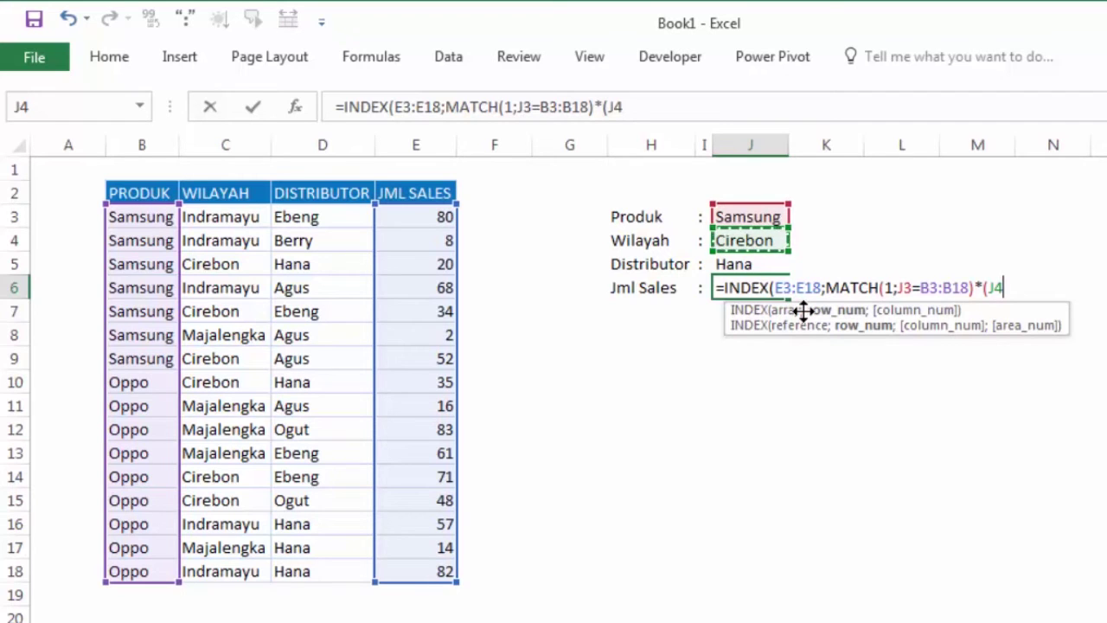
pyautogui.write('=')
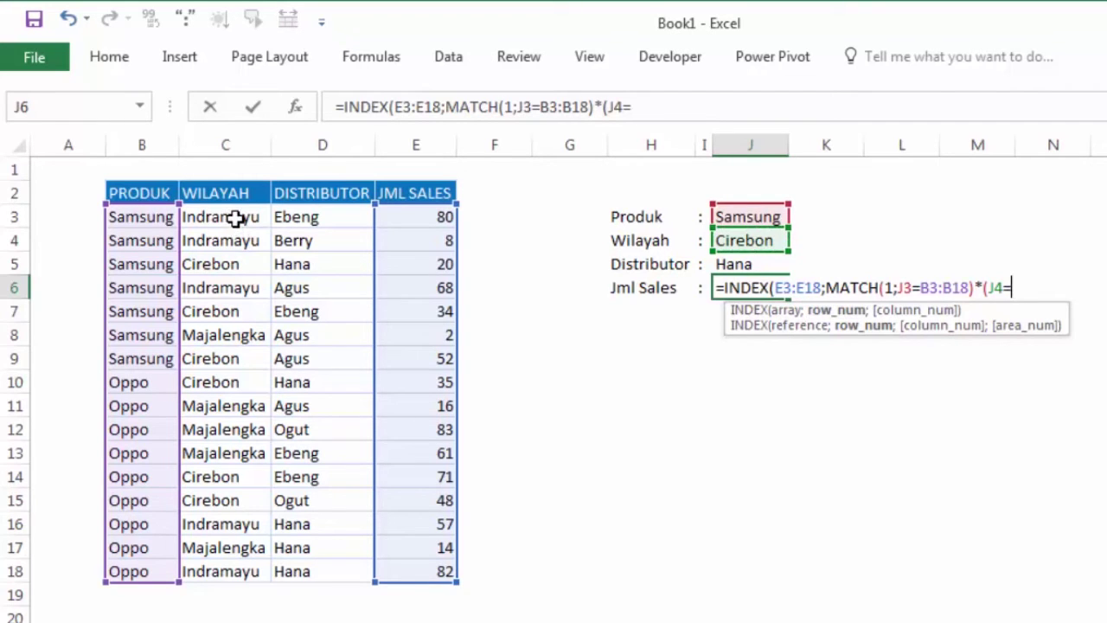
pyautogui.moveTo(236, 218); pyautogui.dragTo(254, 571)
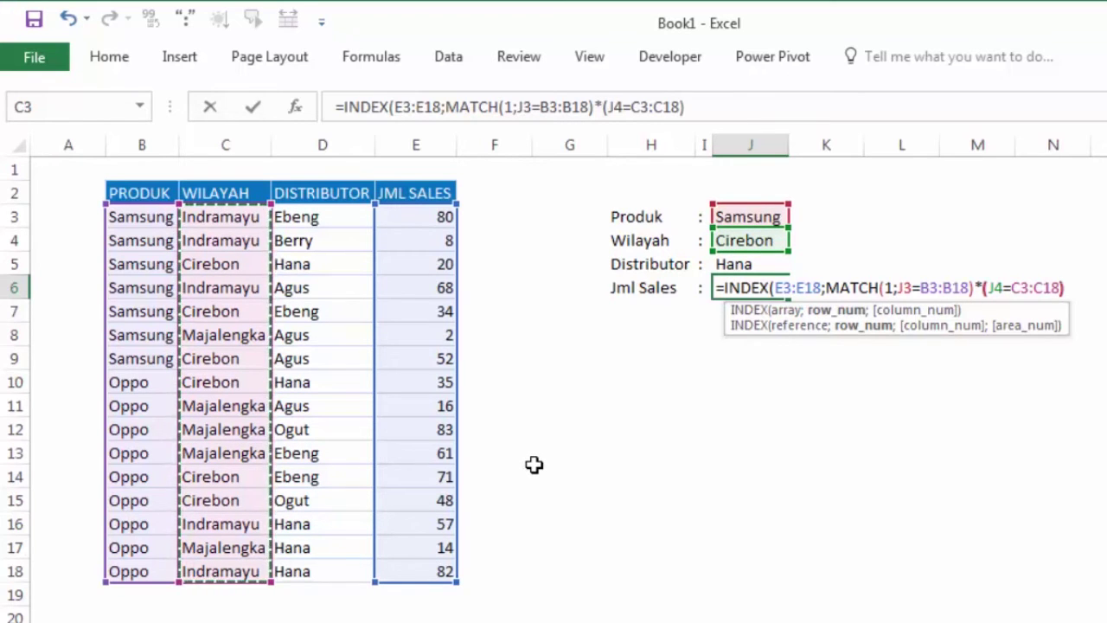
pyautogui.write(')*(')
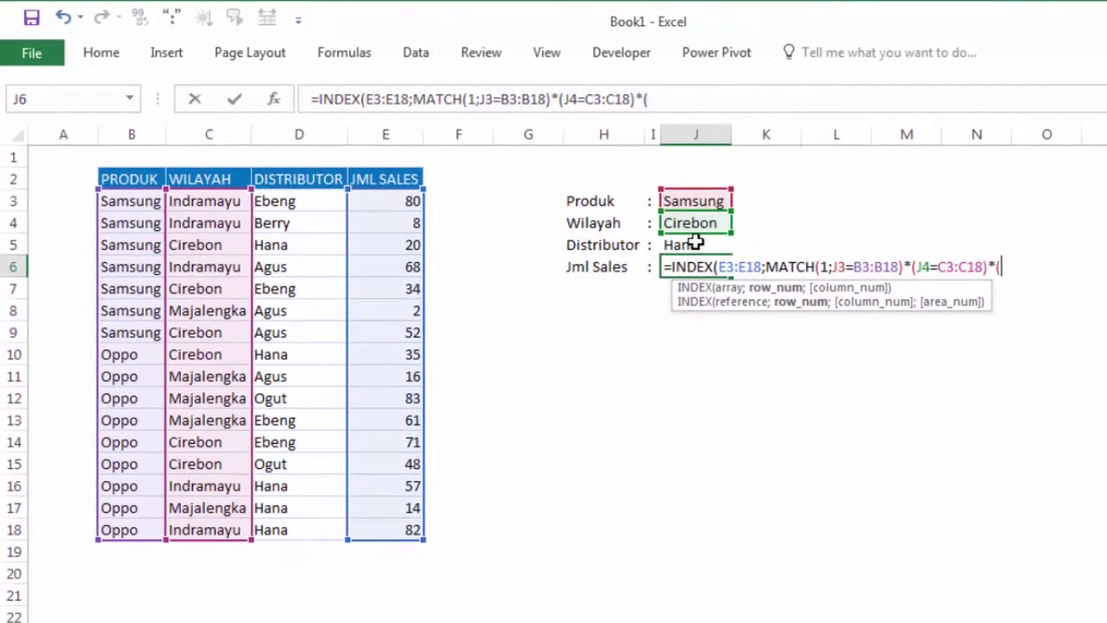
pyautogui.click(689, 247)
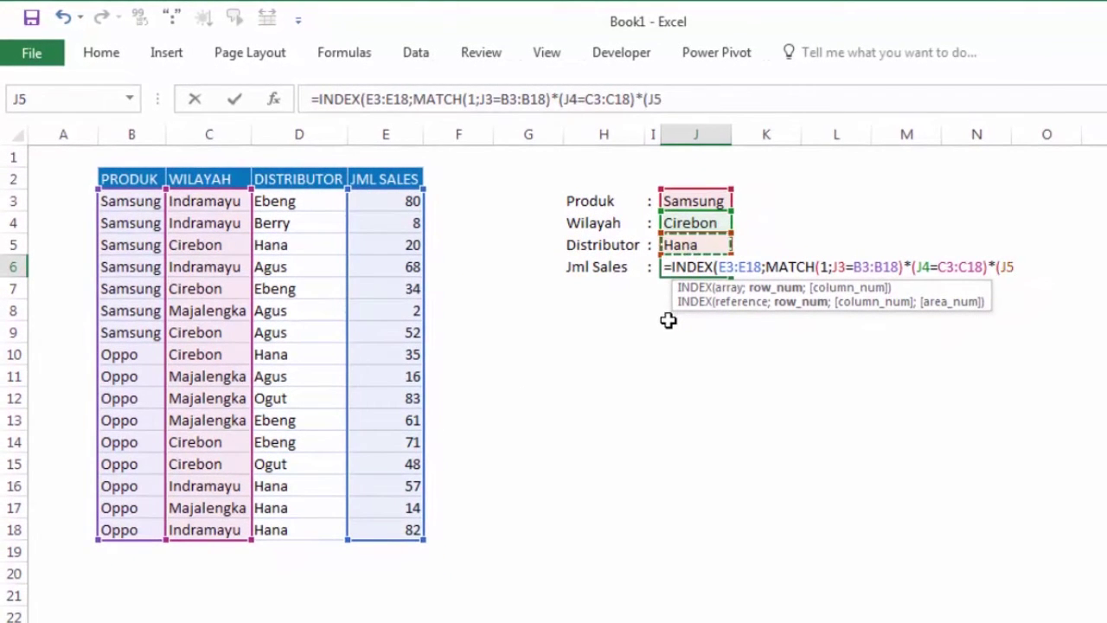
pyautogui.write('=')
pyautogui.moveTo(321, 202); pyautogui.dragTo(317, 529)
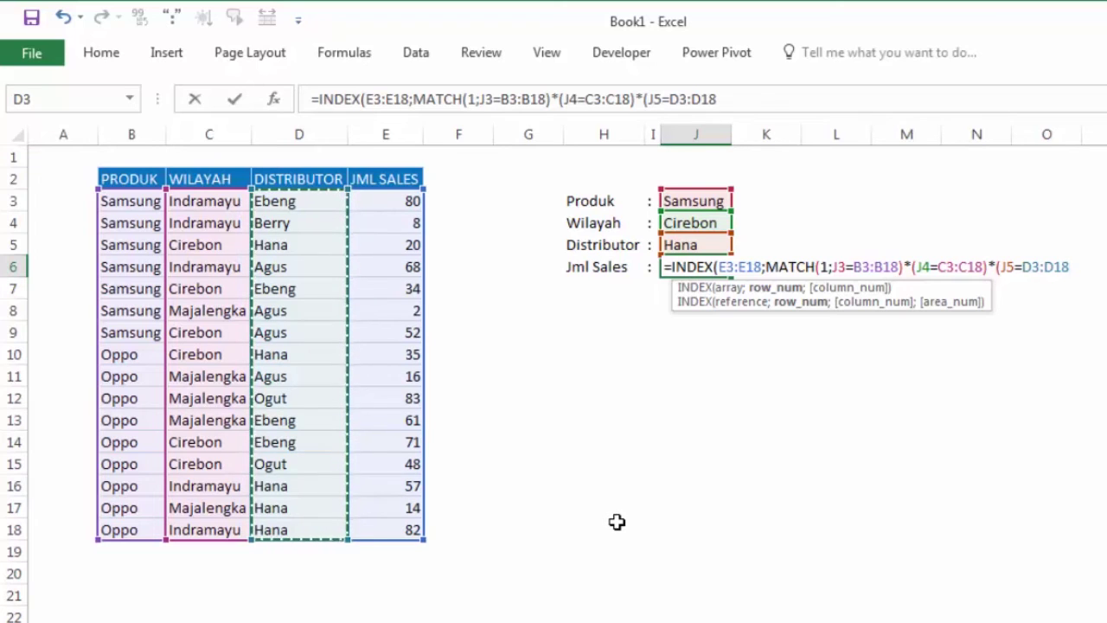
pyautogui.write(')')
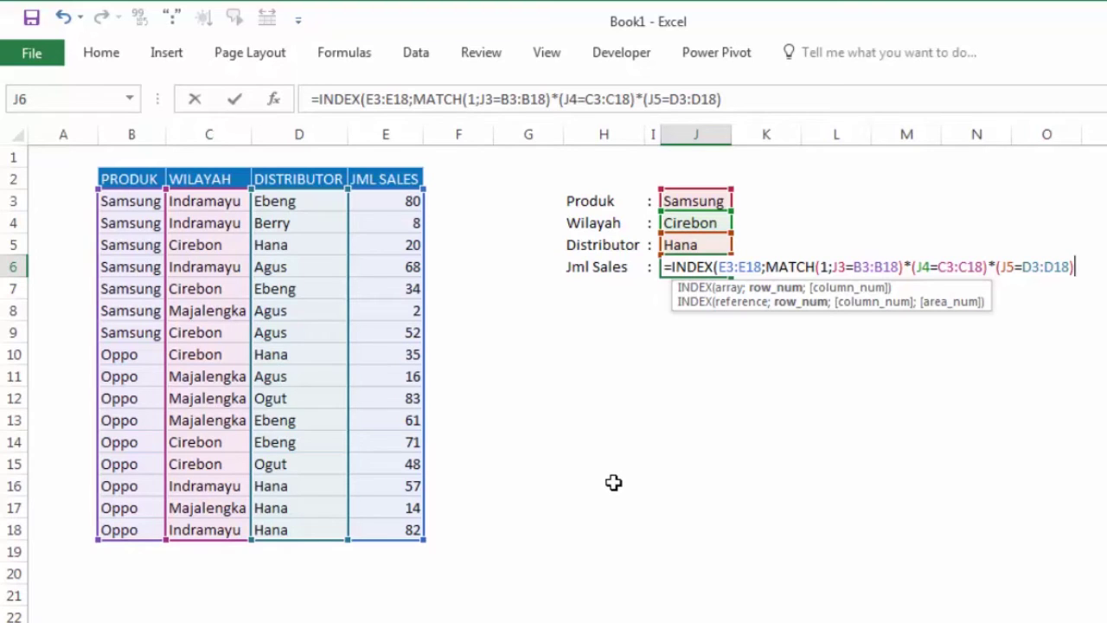
# Step: Add 0 as the last argument and commit J6 as an array formula, accepting the proposed parenthesis correction
pyautogui.write(';')
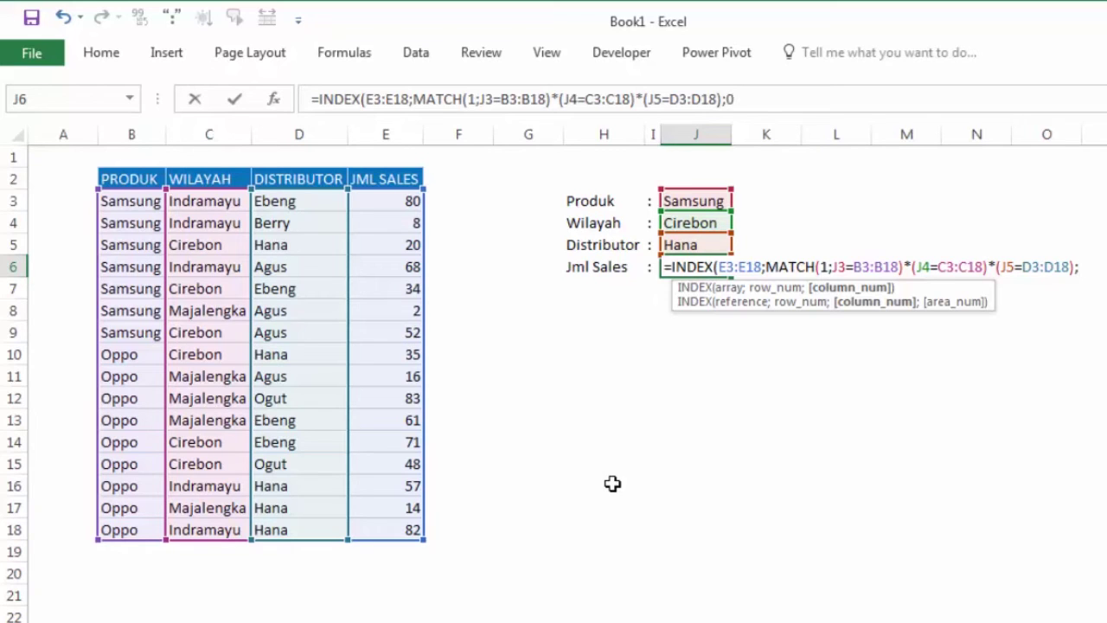
pyautogui.write('0')
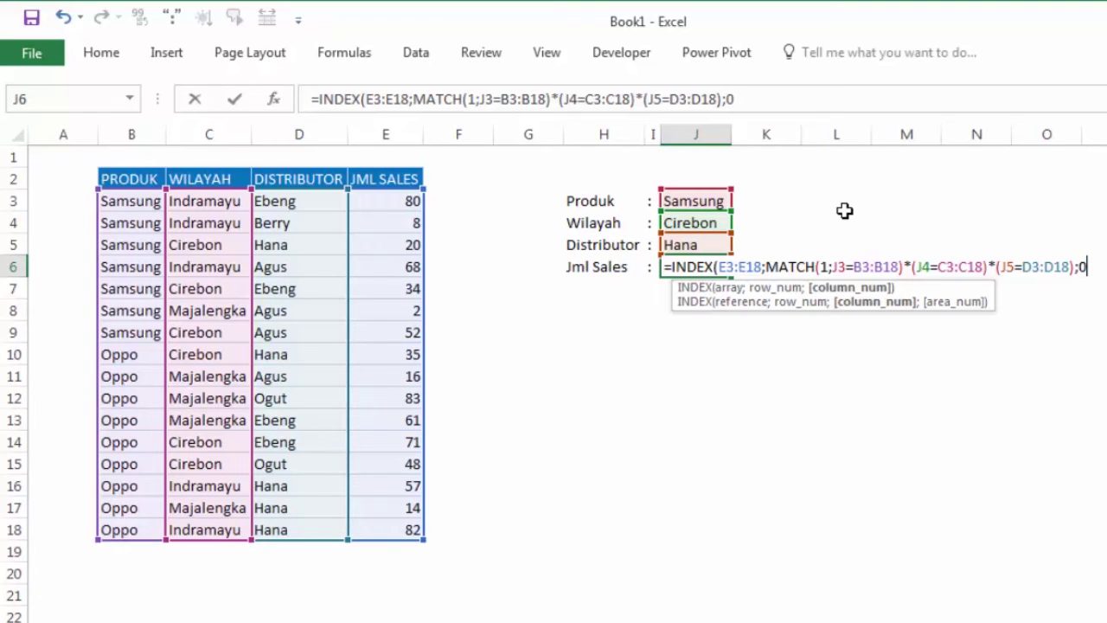
pyautogui.press('Return')
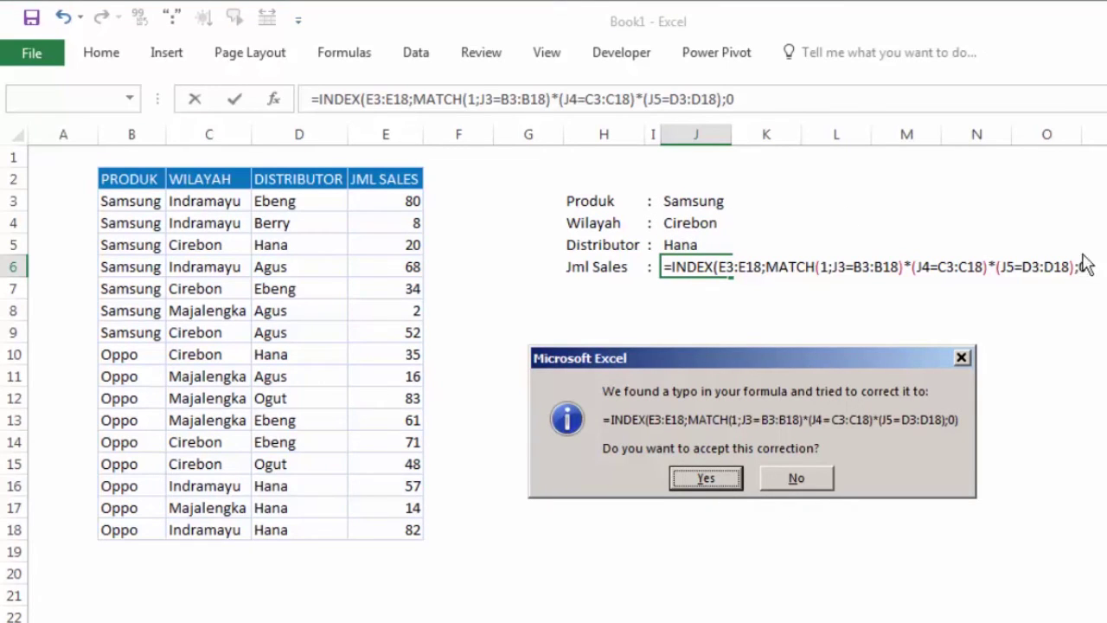
pyautogui.click(723, 486)
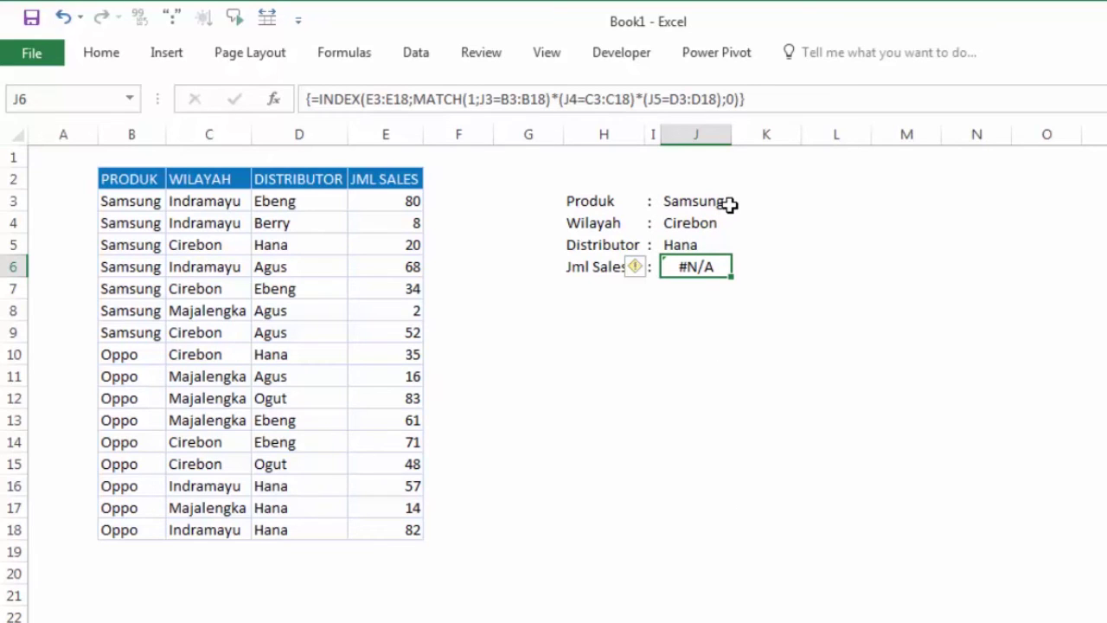
# Step: Add the missing opening parenthesis before J3=B3:B18 in J6 and recommit it as an array formula, accepting the proposed correction
pyautogui.doubleClick(707, 268)
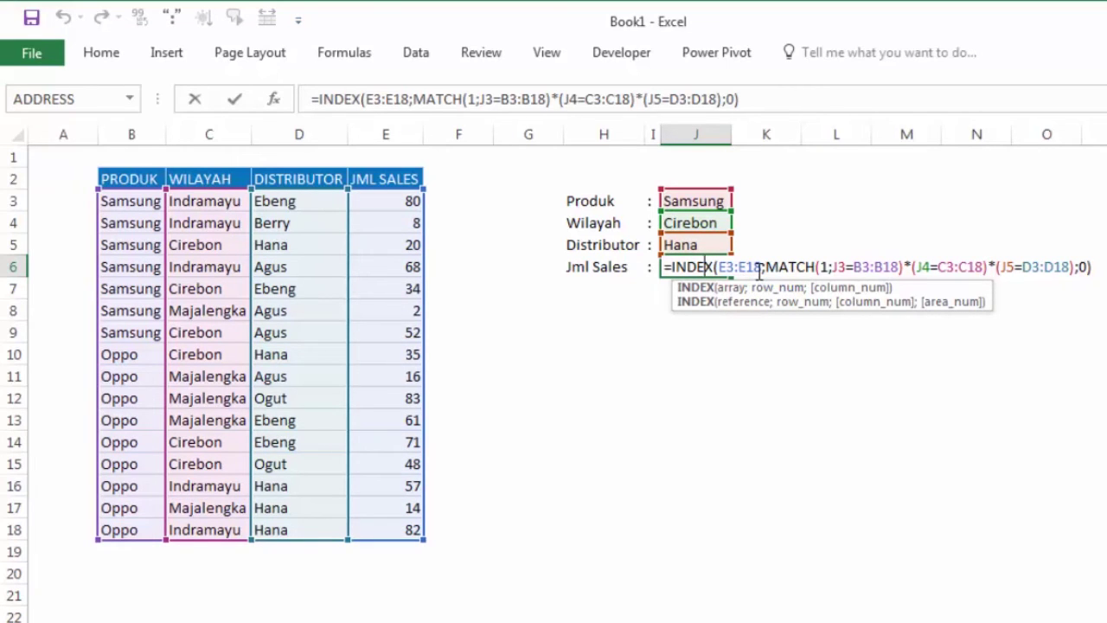
pyautogui.click(836, 267)
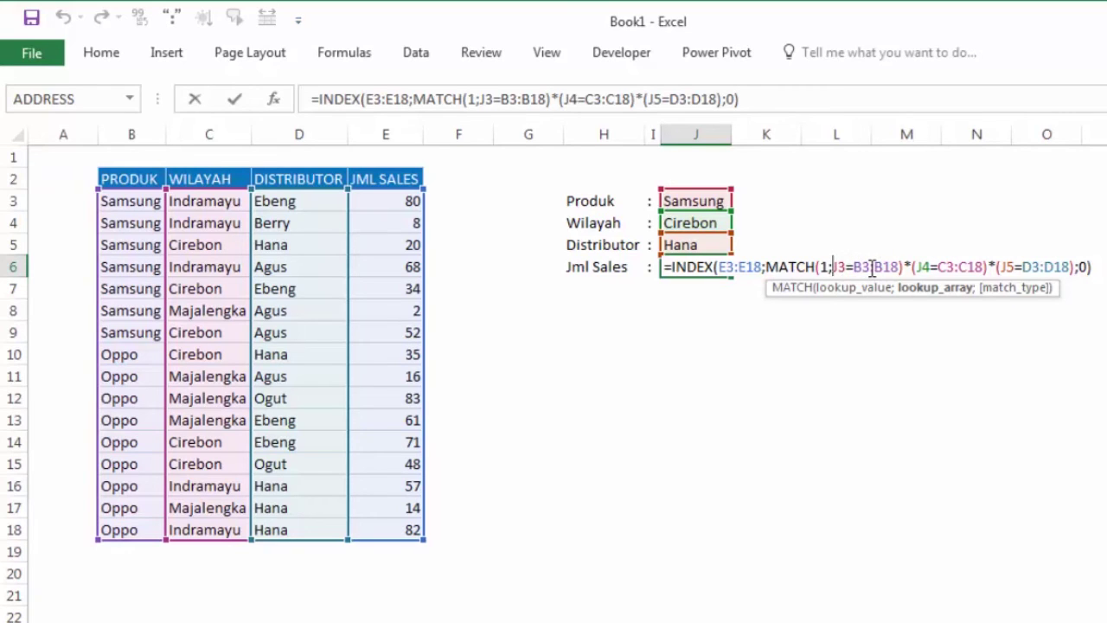
pyautogui.write('(')
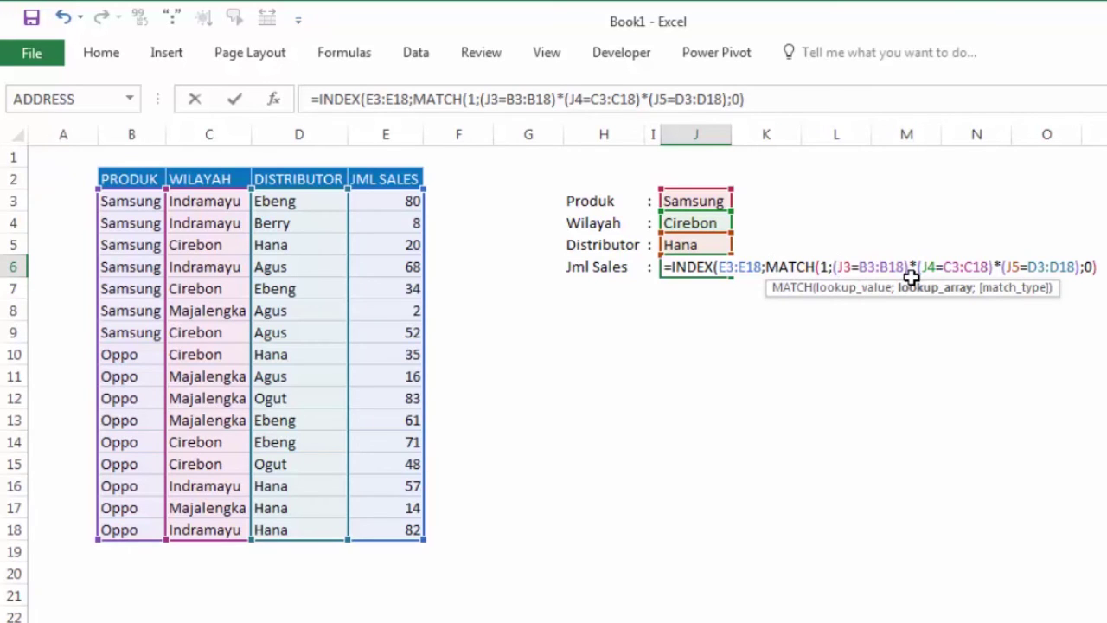
pyautogui.hotkey('ctrl', 'shift', 'Return')
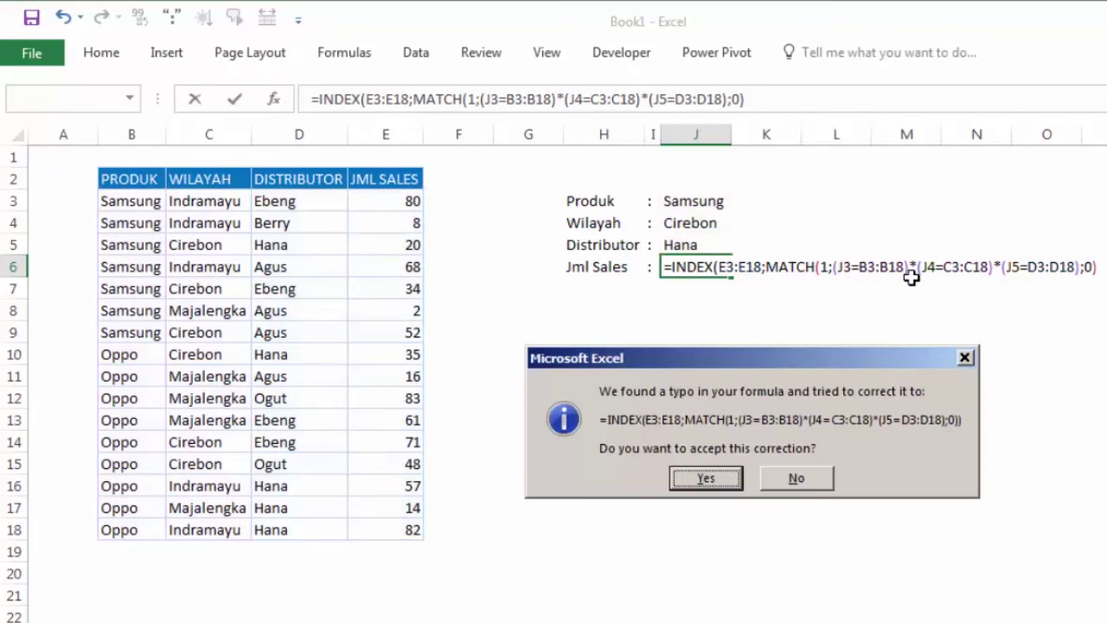
pyautogui.click(717, 477)
pyautogui.click(717, 415)
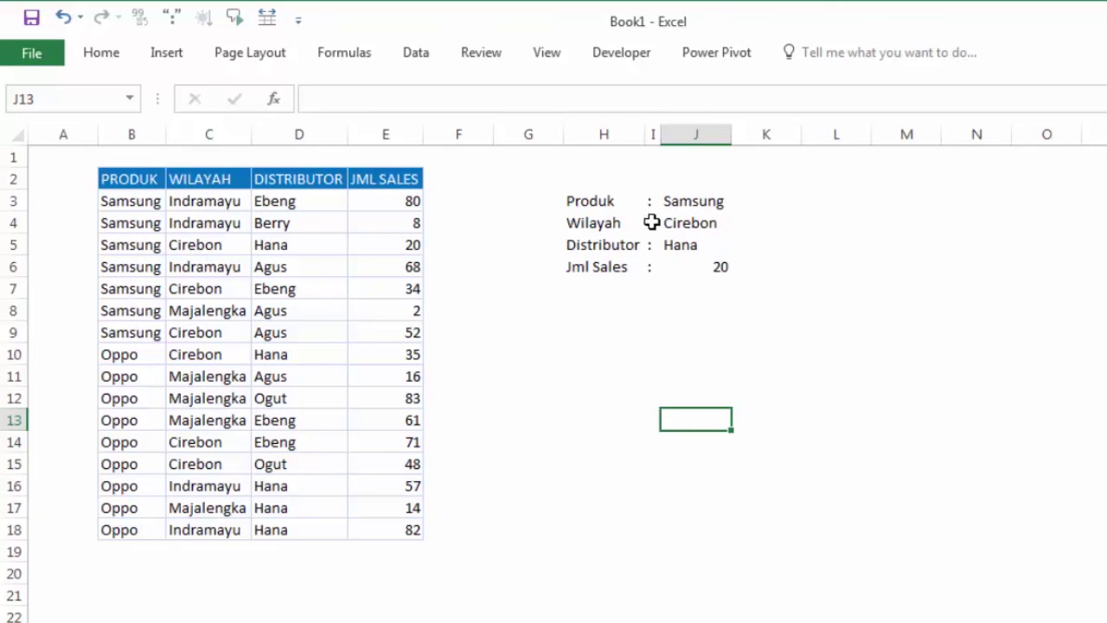
# Step: Compare the Jml Sales result in J6 with the Samsung rows for Cirebon, checking region, distributor and sales in row 5
pyautogui.click(220, 245)
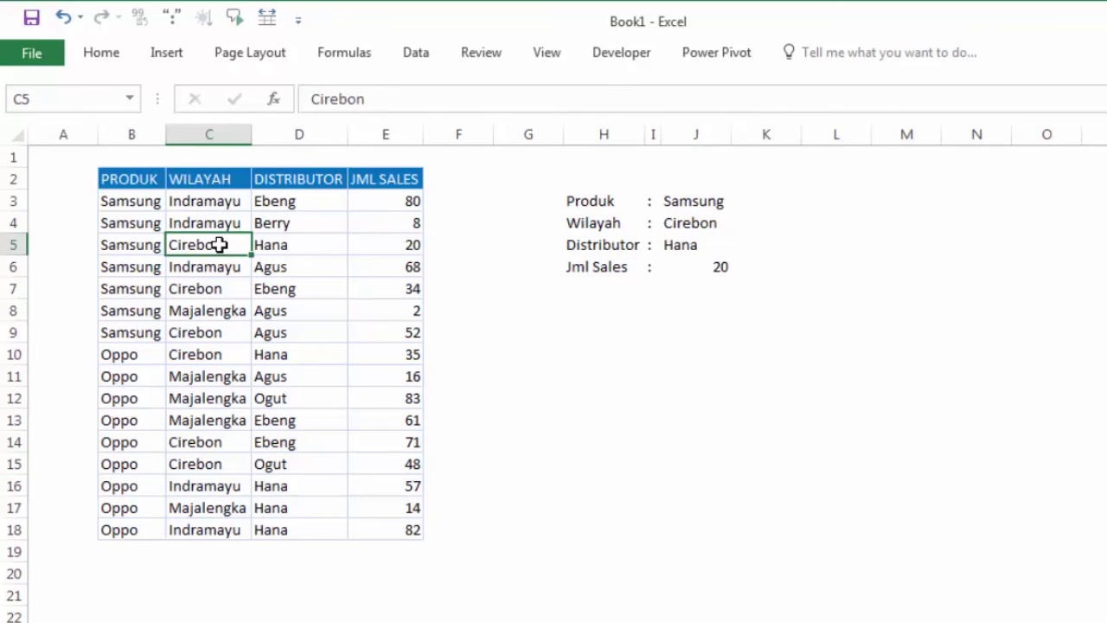
pyautogui.click(214, 291)
pyautogui.click(214, 336)
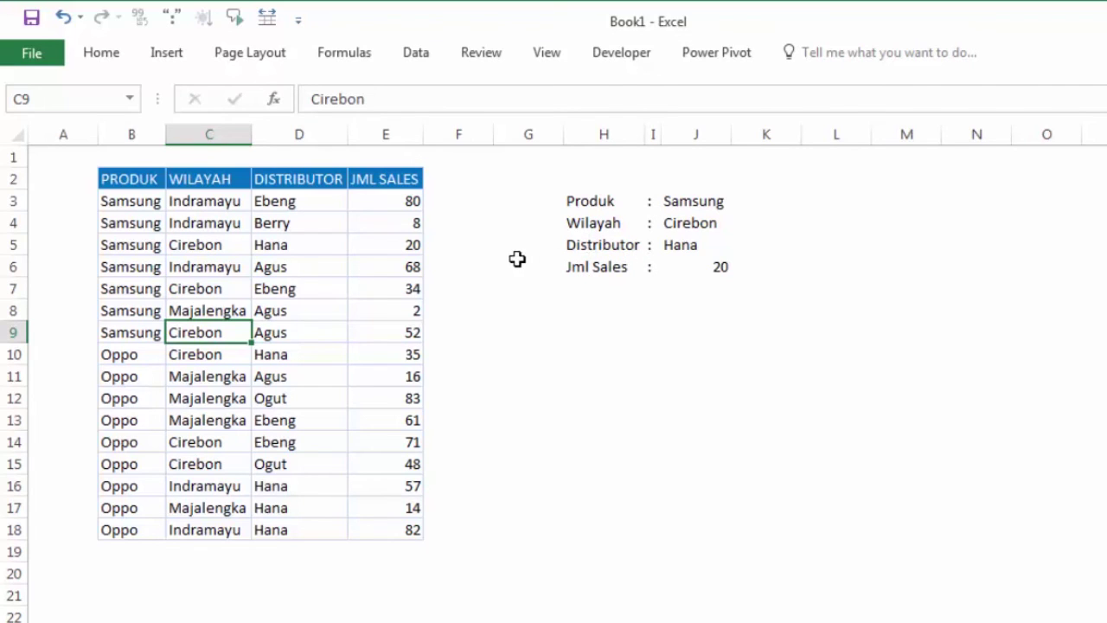
pyautogui.click(290, 245)
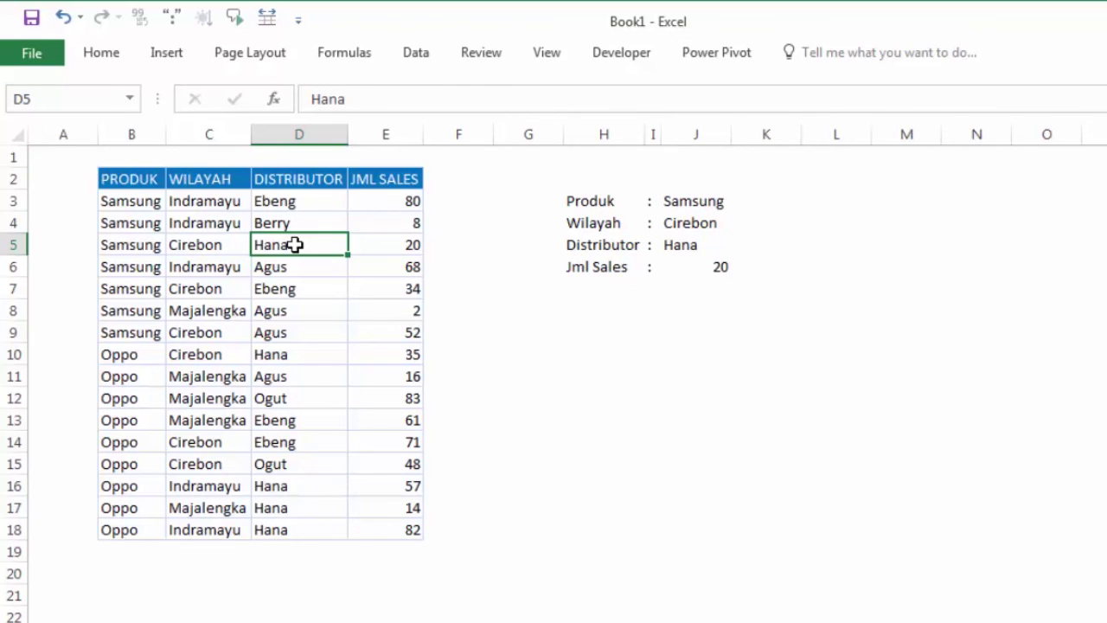
pyautogui.click(404, 246)
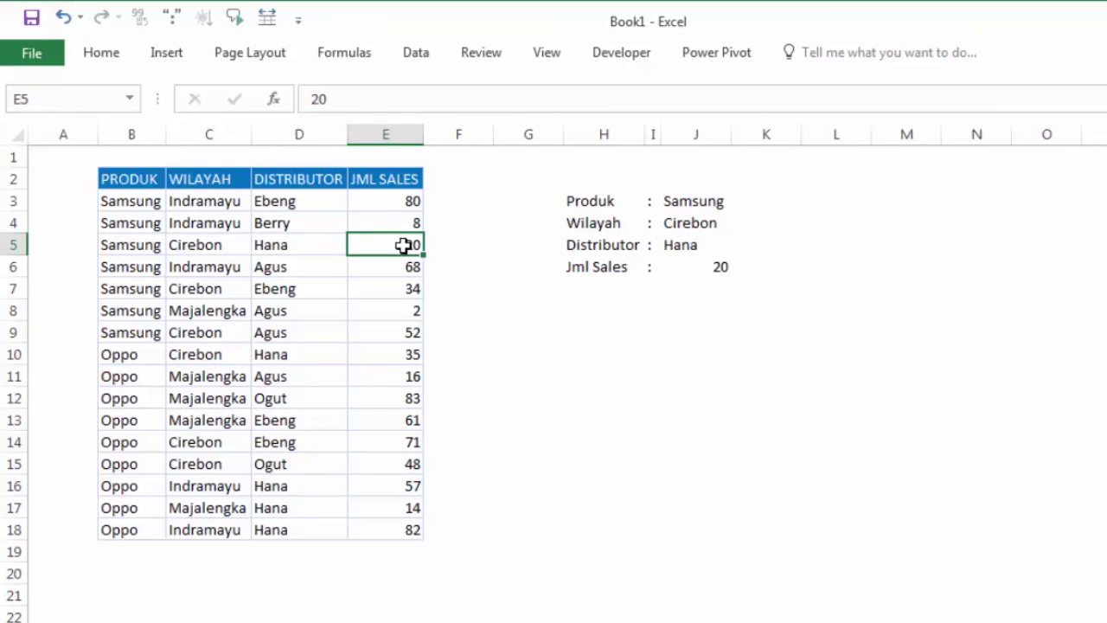
pyautogui.click(705, 268)
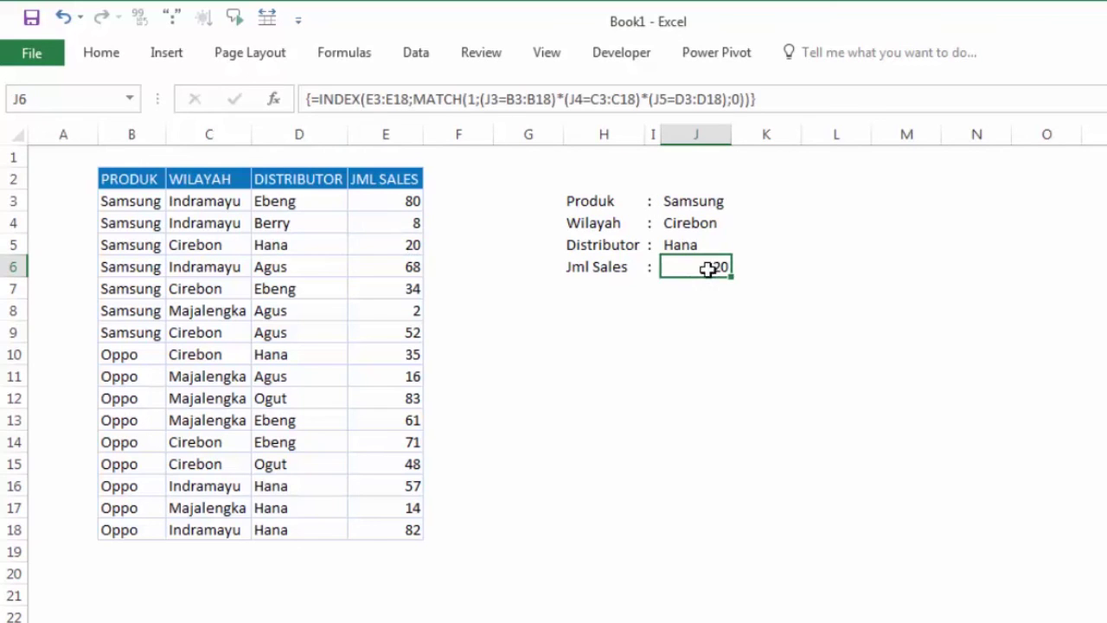
# Step: Set the Wilayah criterion in J4 to Majalengka and check the Jml Sales result in J6
pyautogui.click(664, 245)
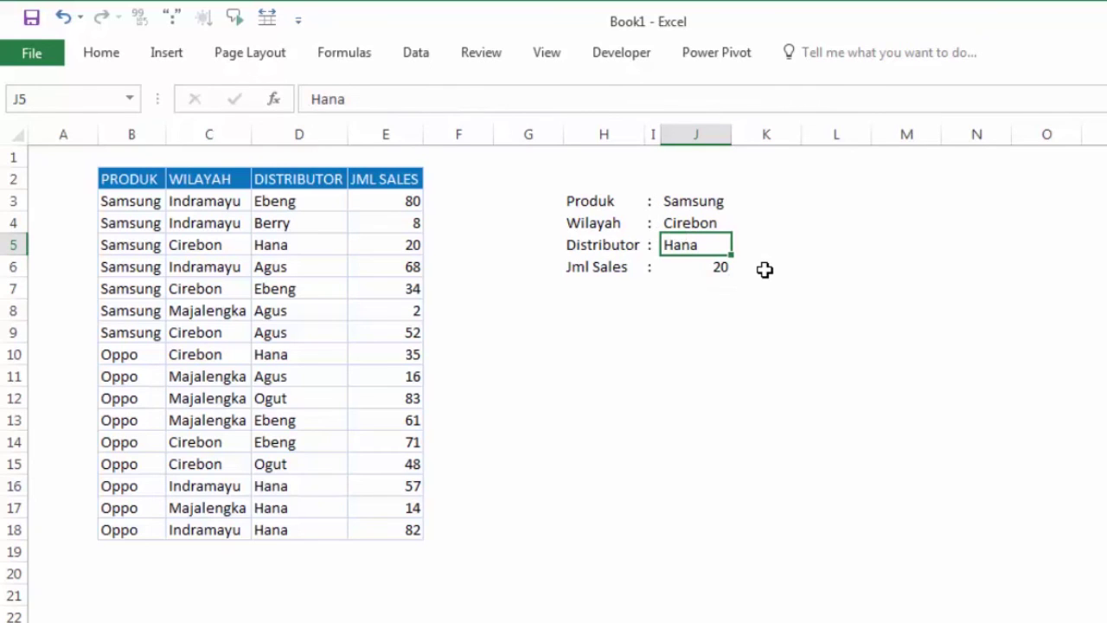
pyautogui.click(698, 220)
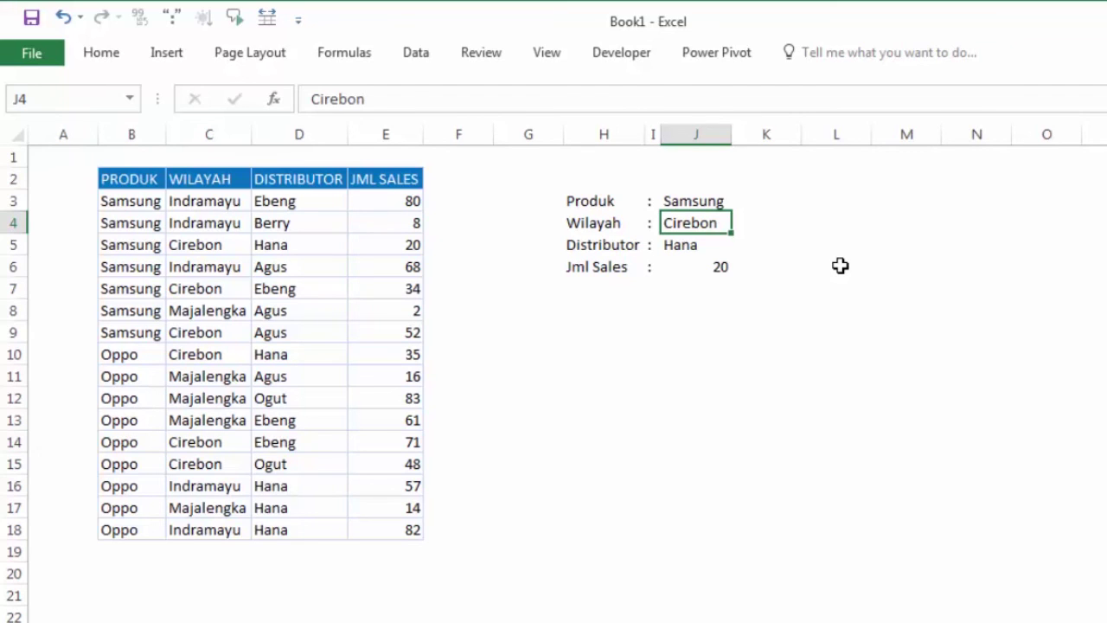
pyautogui.write('Majalengka')
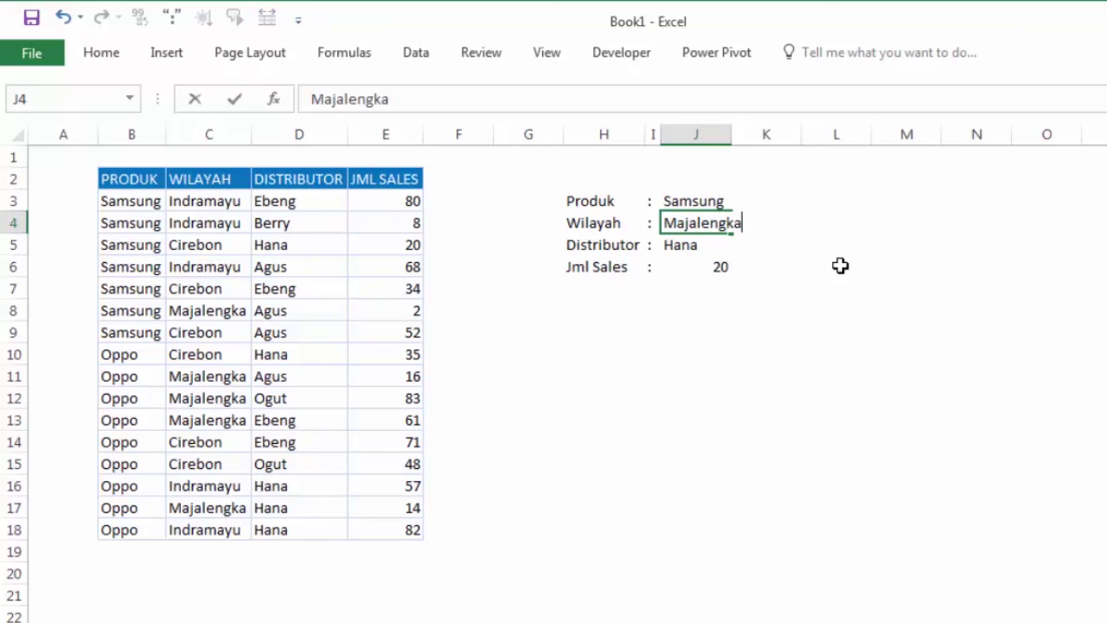
pyautogui.press('Return')
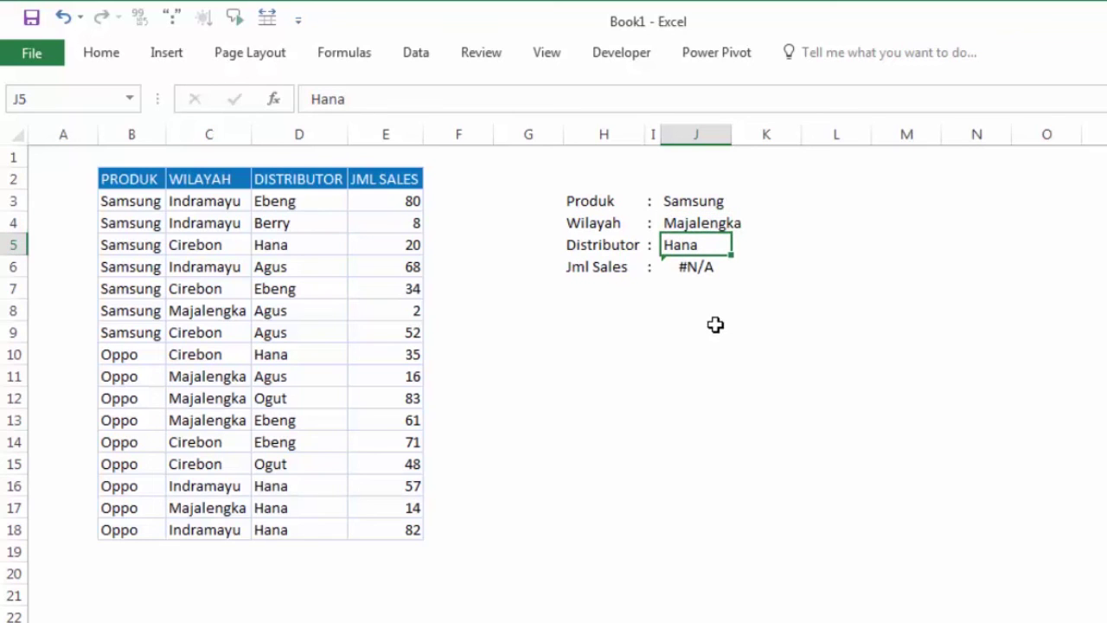
pyautogui.click(711, 266)
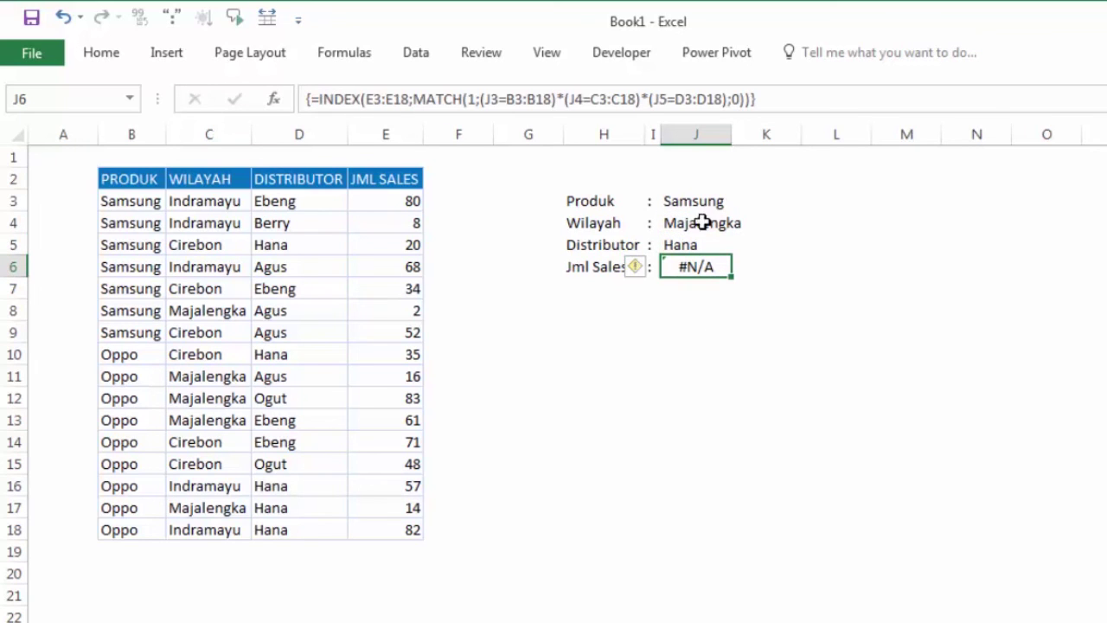
# Step: Review the three lookup criteria and set the Distributor criterion in J5 to the distributor listed in D8
pyautogui.click(693, 204)
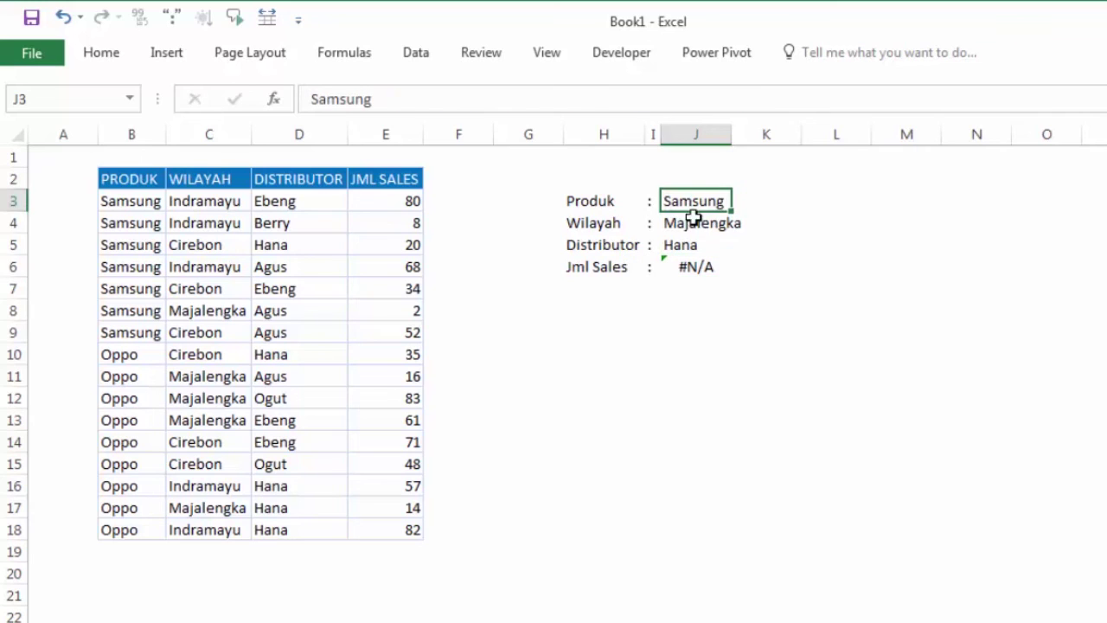
pyautogui.click(694, 221)
pyautogui.click(690, 243)
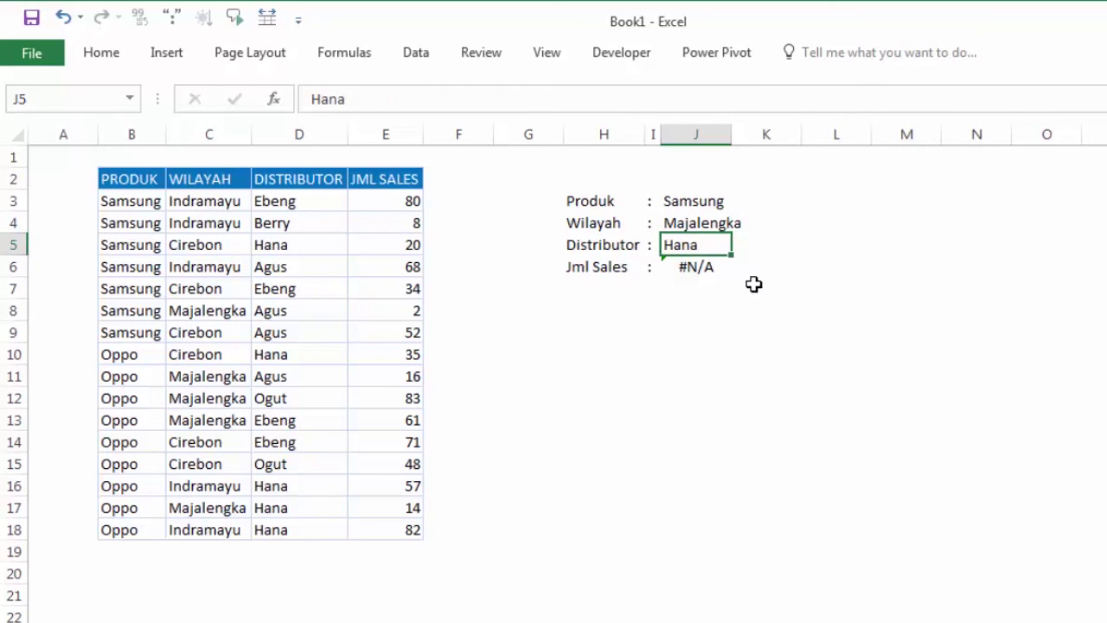
pyautogui.write('Agus')
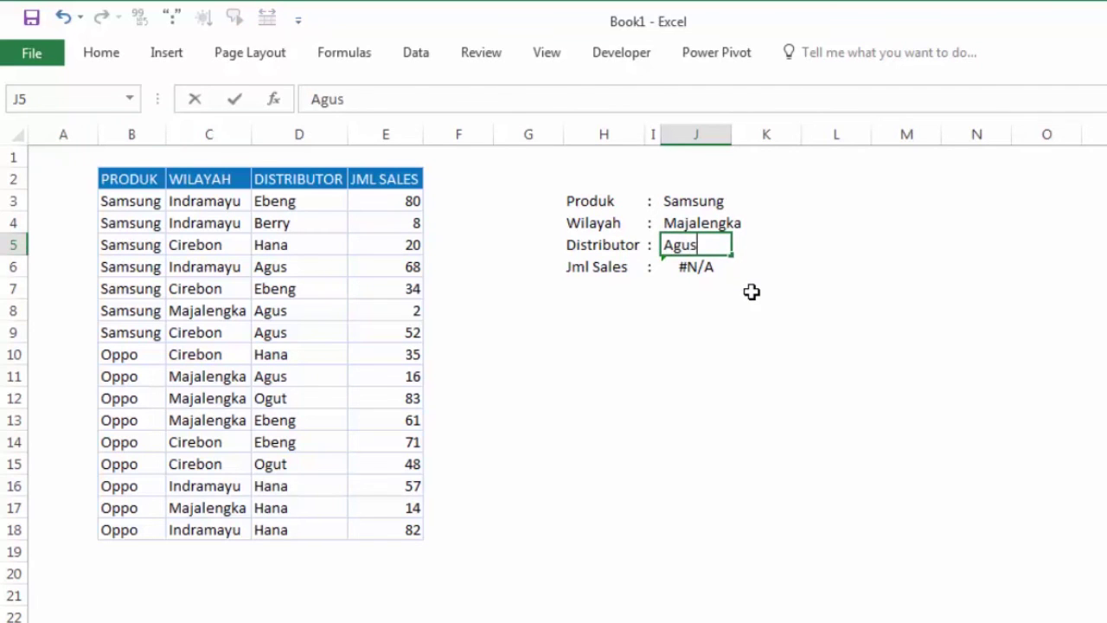
pyautogui.press('Return')
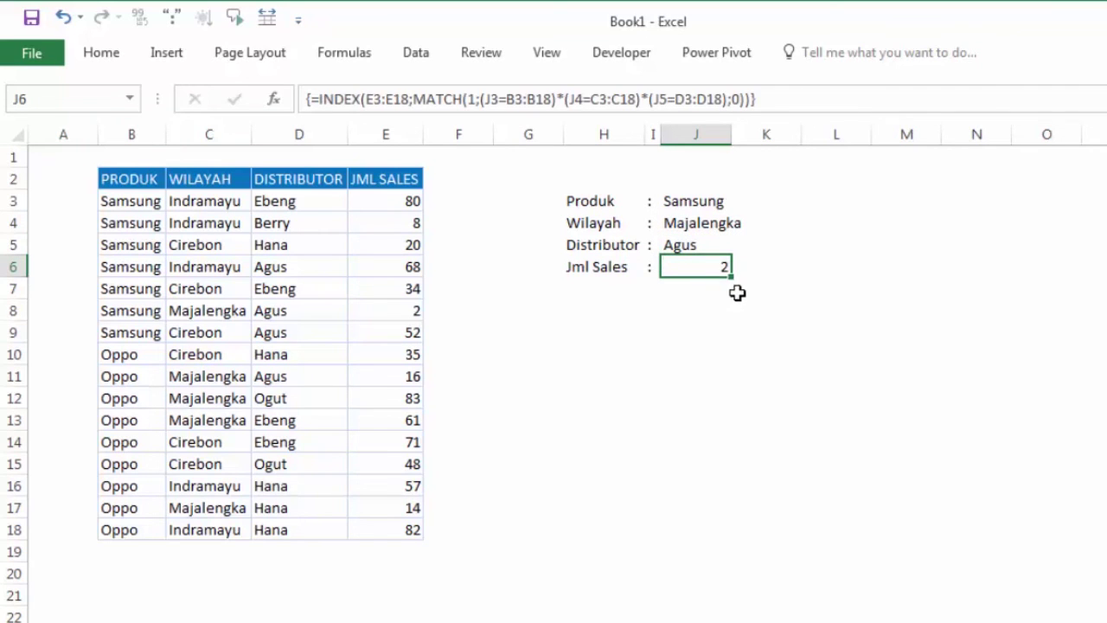
# Step: Compare the Jml Sales result in J6 with the product, region, distributor and sales values in row 8 of the table
pyautogui.click(410, 307)
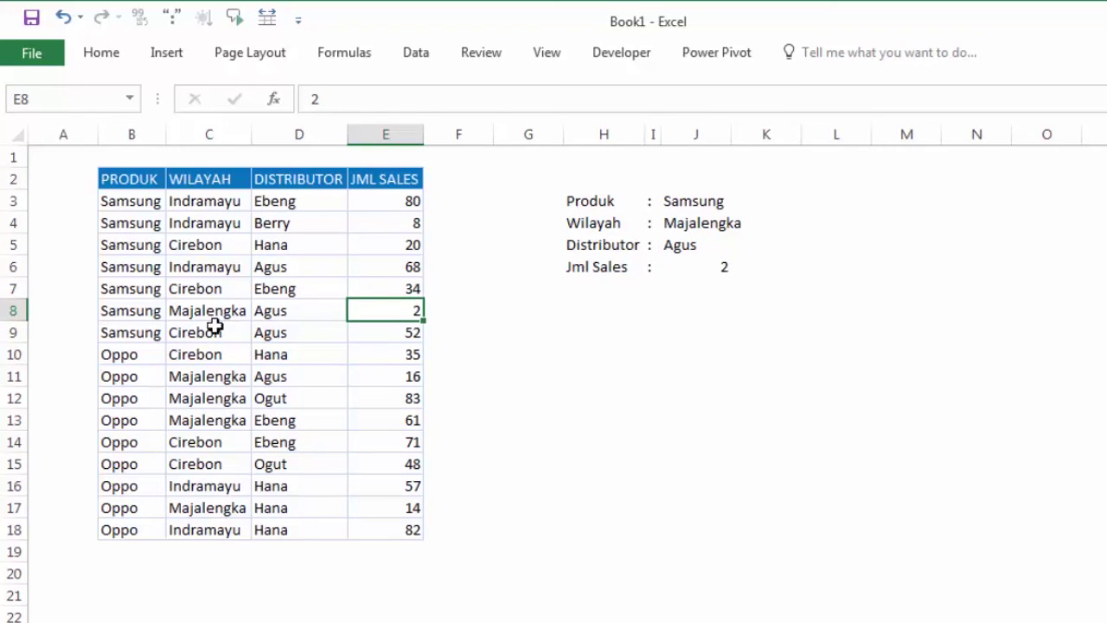
pyautogui.click(141, 310)
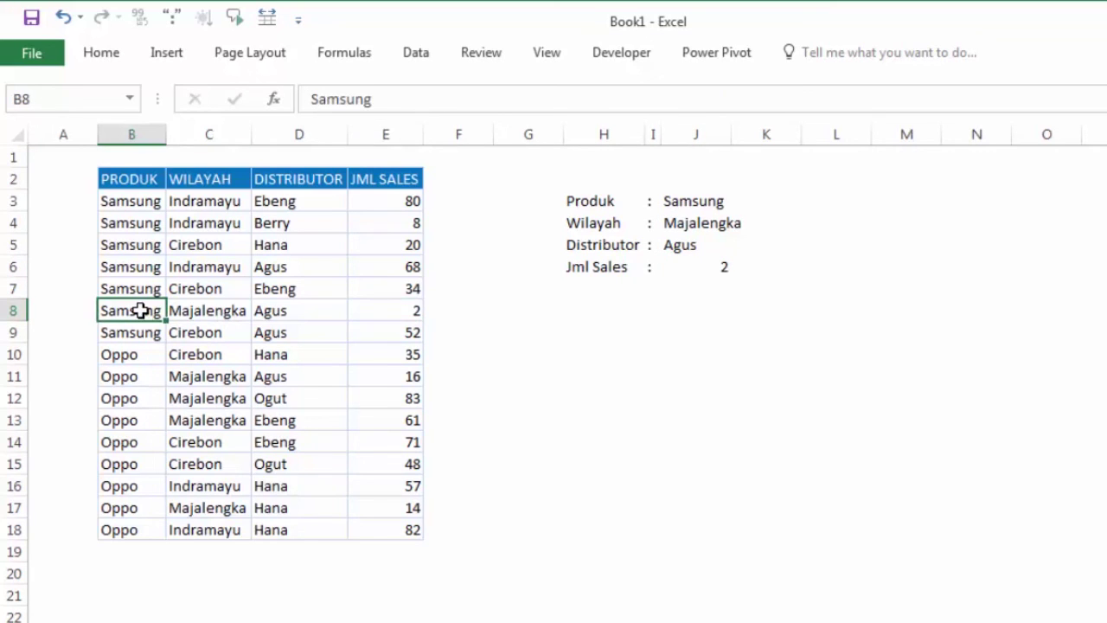
pyautogui.click(216, 313)
pyautogui.click(292, 314)
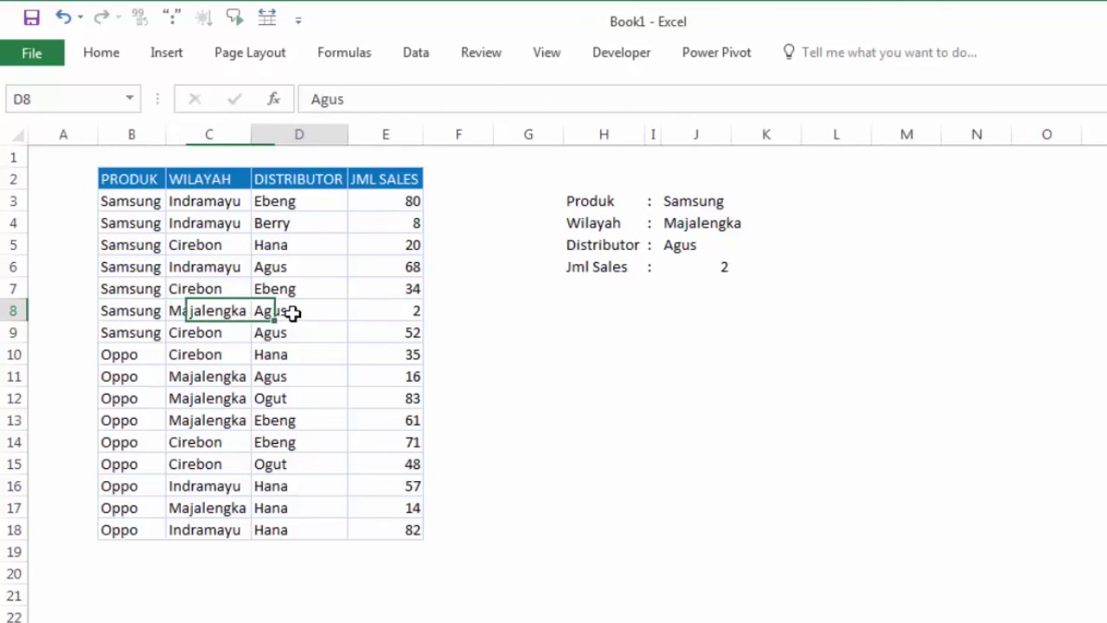
pyautogui.click(715, 270)
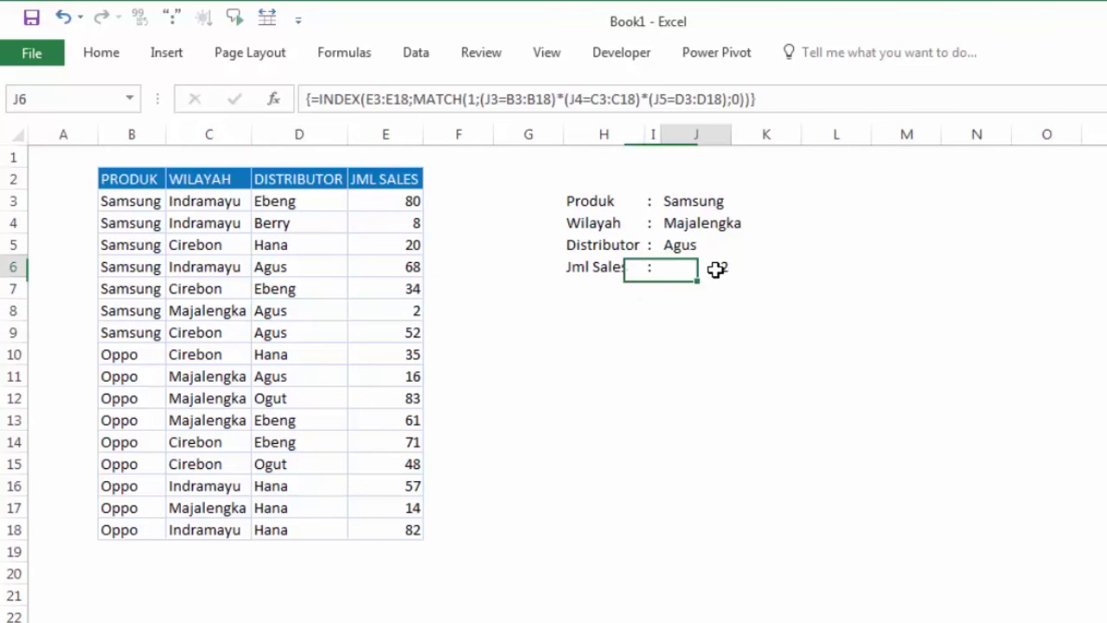
pyautogui.click(663, 336)
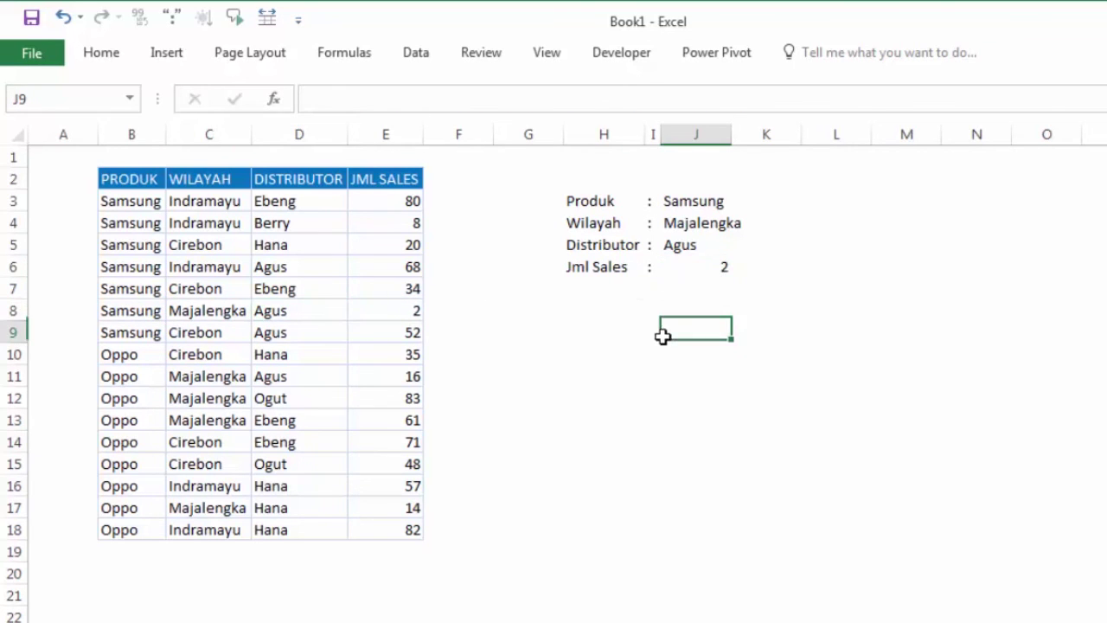
# Step: Set the Produk criterion in J3 to Oppo and check the lookup result against C11:E11
pyautogui.click(679, 202)
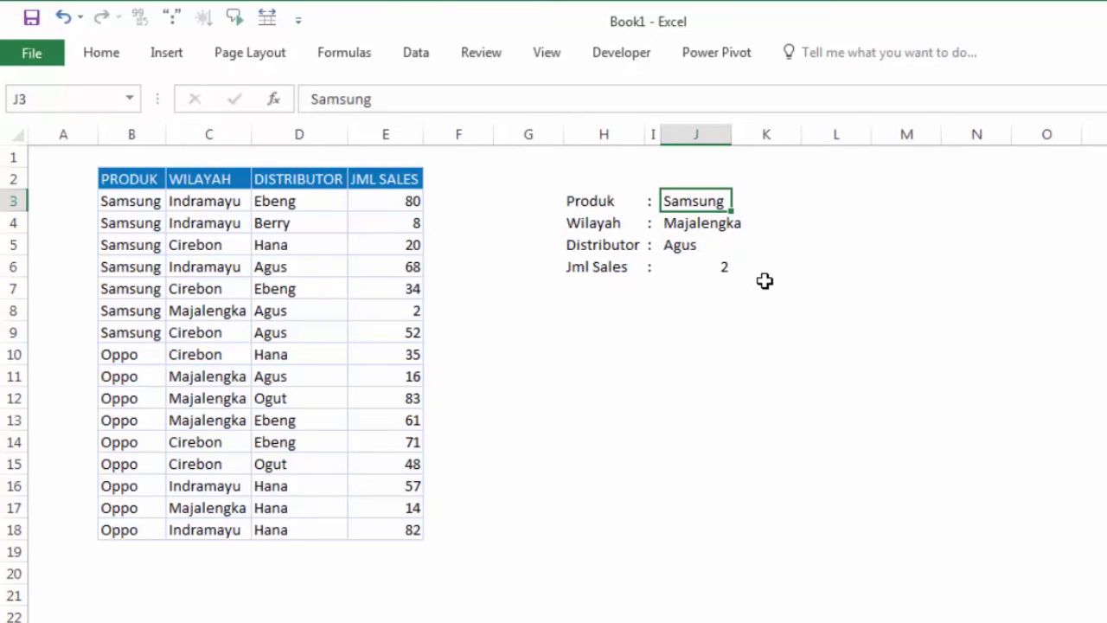
pyautogui.write('Oppo')
pyautogui.press('Return')
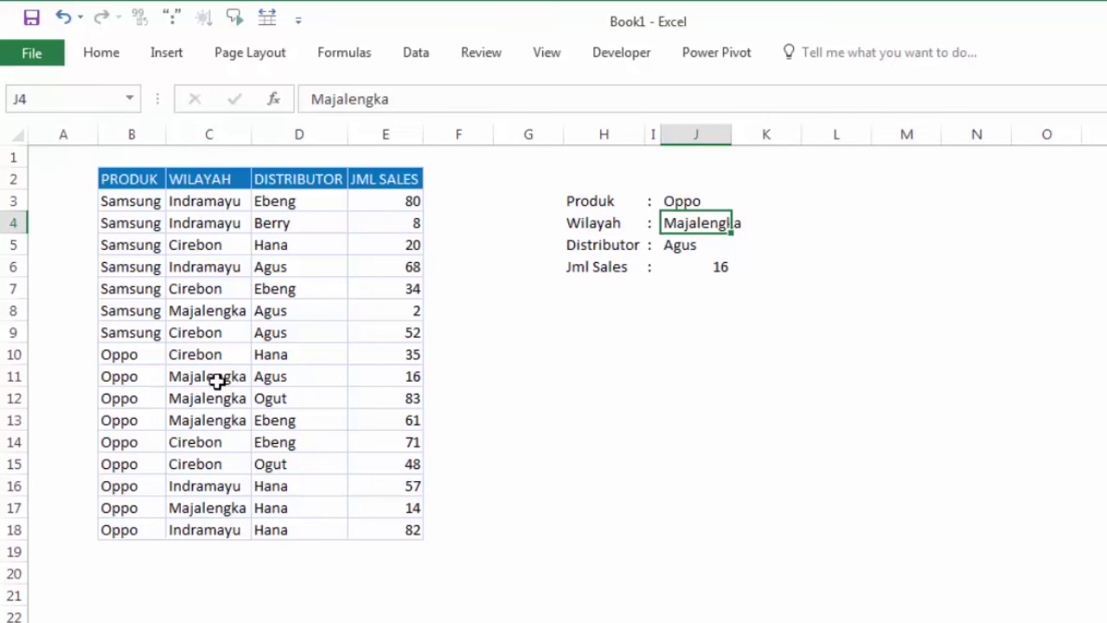
pyautogui.moveTo(219, 375); pyautogui.dragTo(387, 378)
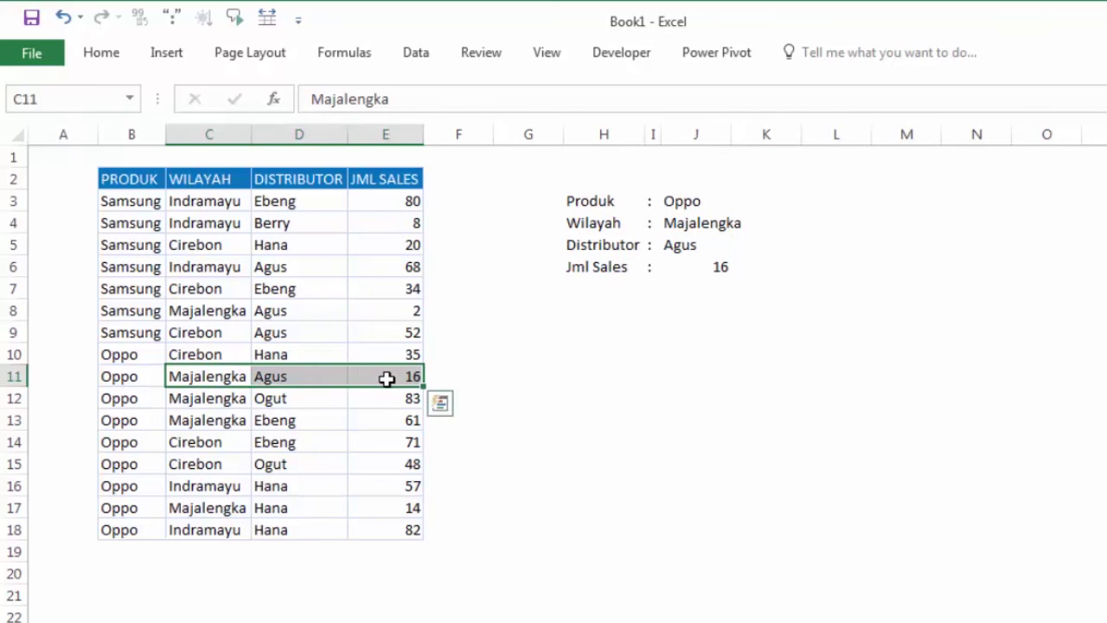
pyautogui.click(484, 368)
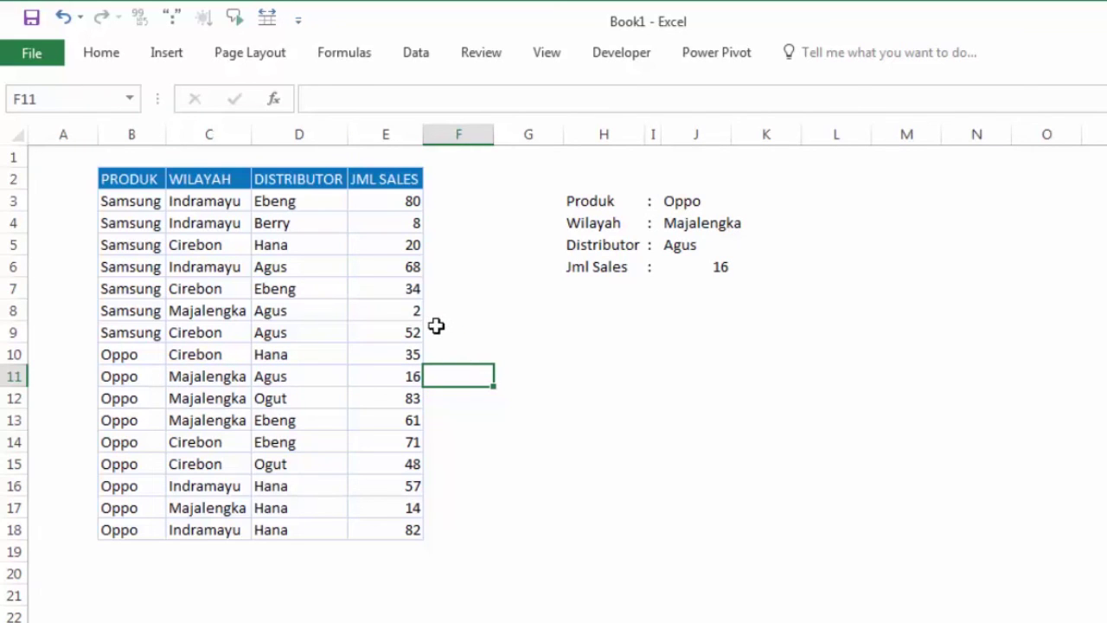
# Step: Review the criteria in J3:J5 and the array formula in J6 against the Oppo records in rows 10 and 11
pyautogui.click(694, 204)
pyautogui.click(696, 264)
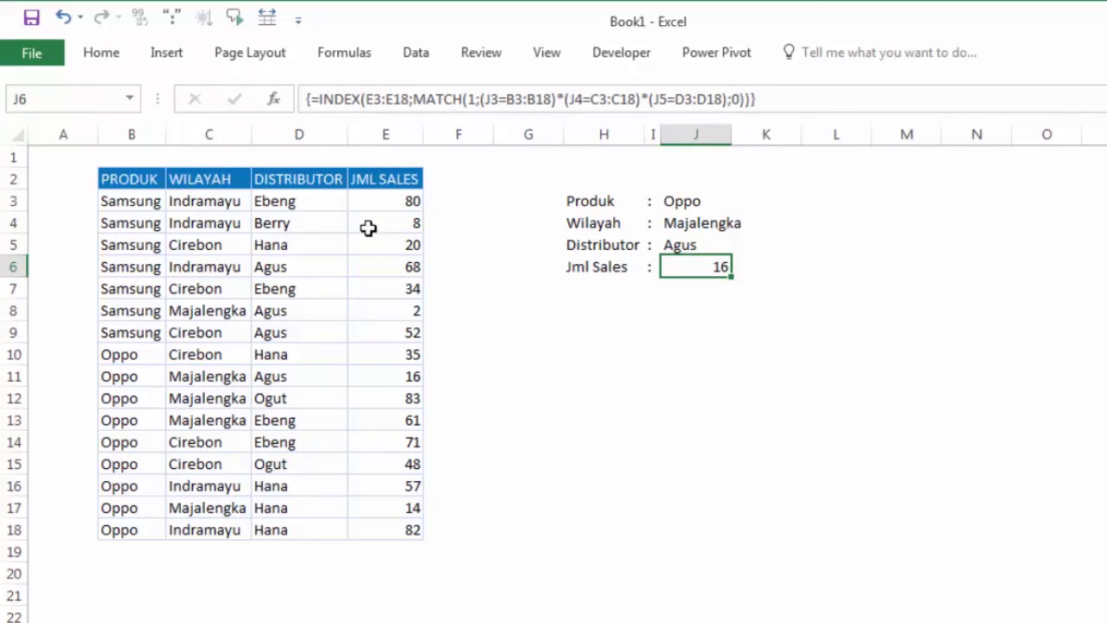
pyautogui.click(199, 359)
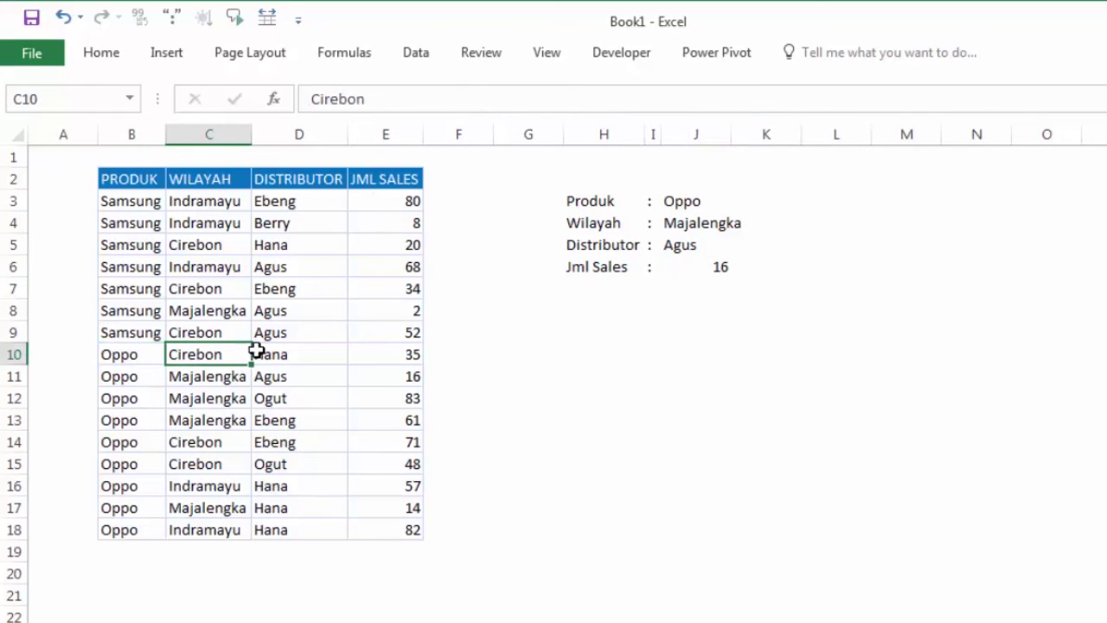
pyautogui.click(264, 352)
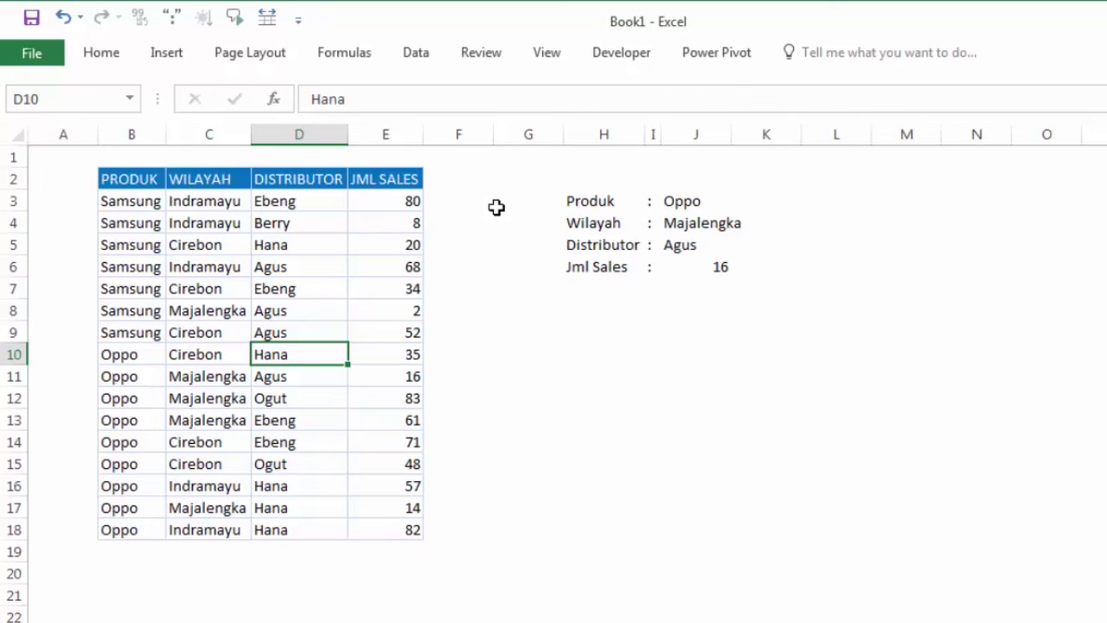
pyautogui.click(684, 201)
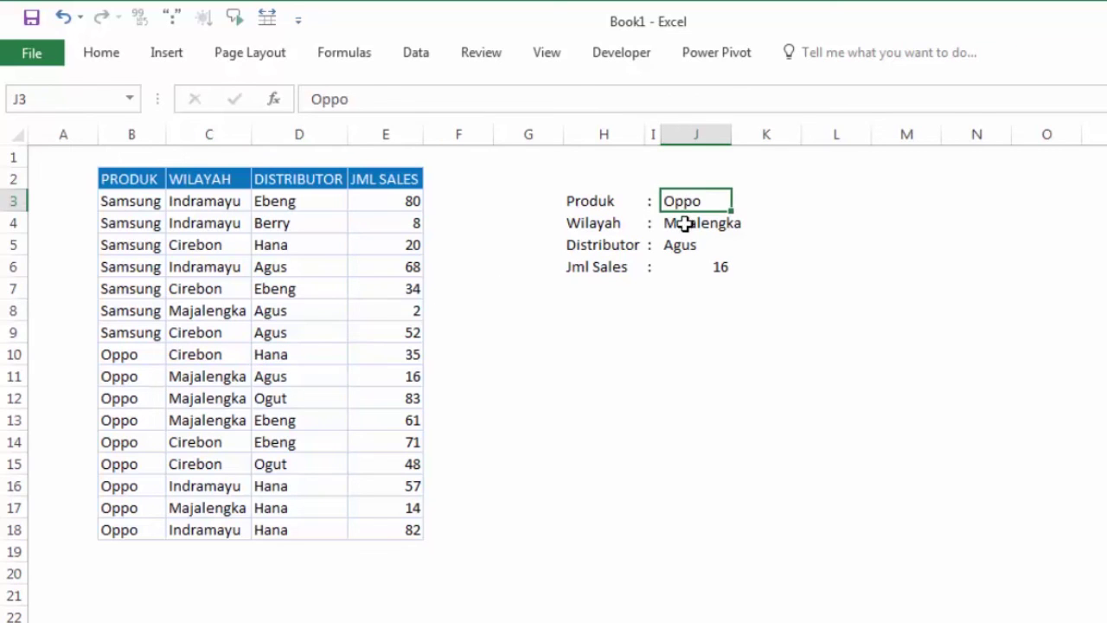
pyautogui.click(687, 222)
pyautogui.click(689, 246)
pyautogui.click(709, 269)
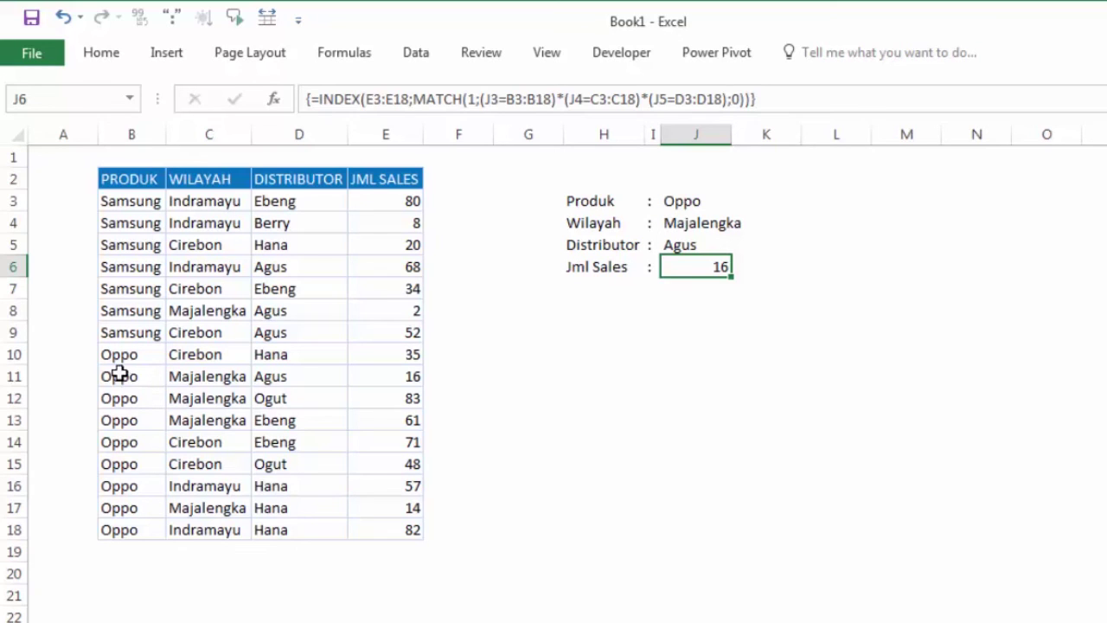
pyautogui.moveTo(121, 374); pyautogui.dragTo(359, 381)
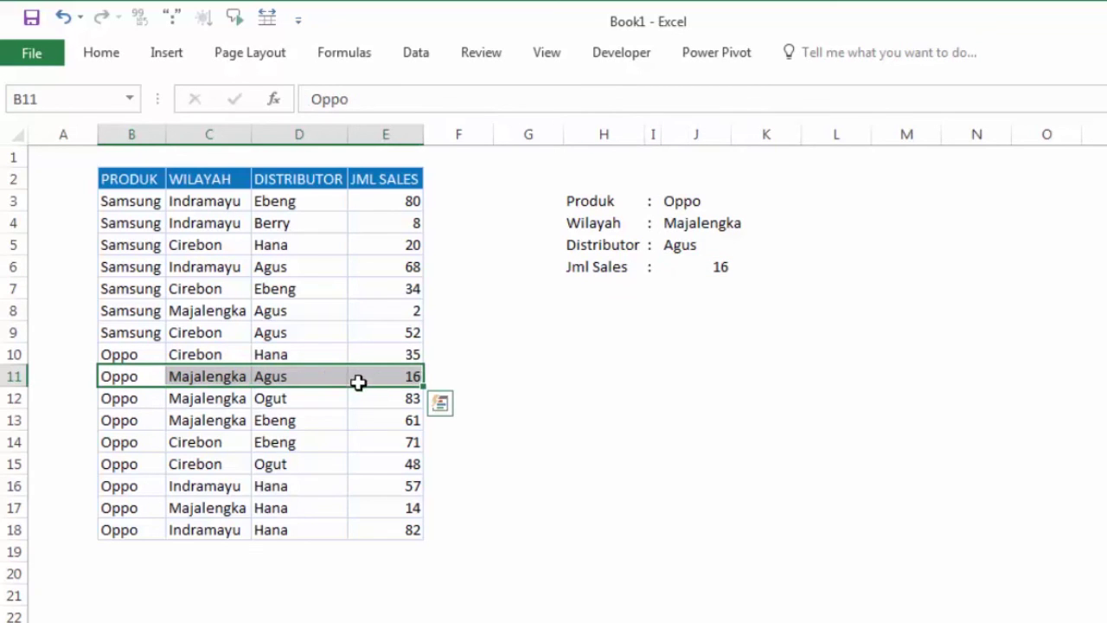